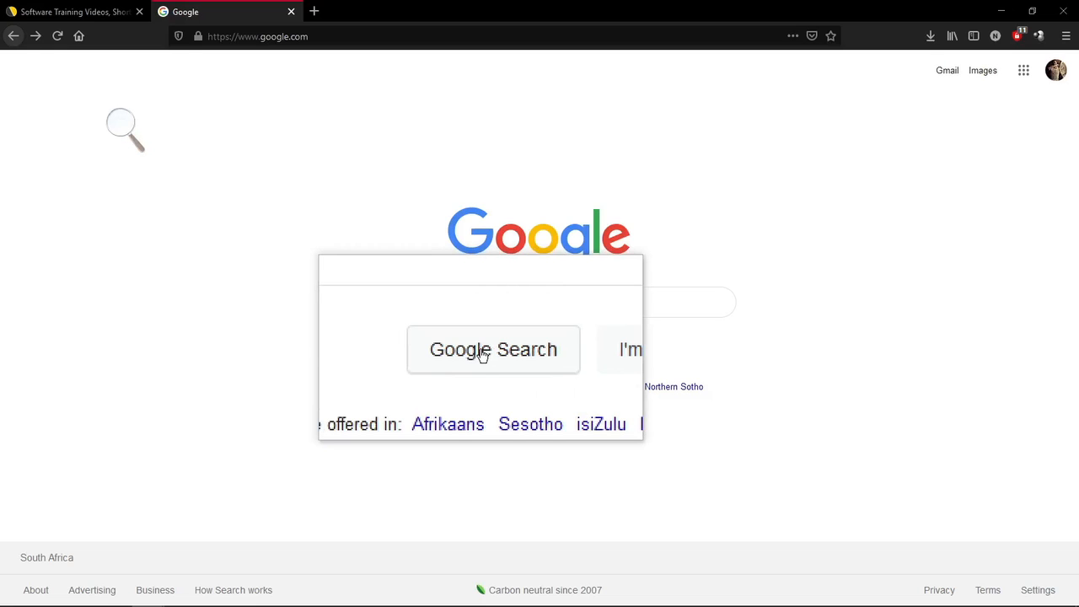
key(super+plus)
key(super+minus)
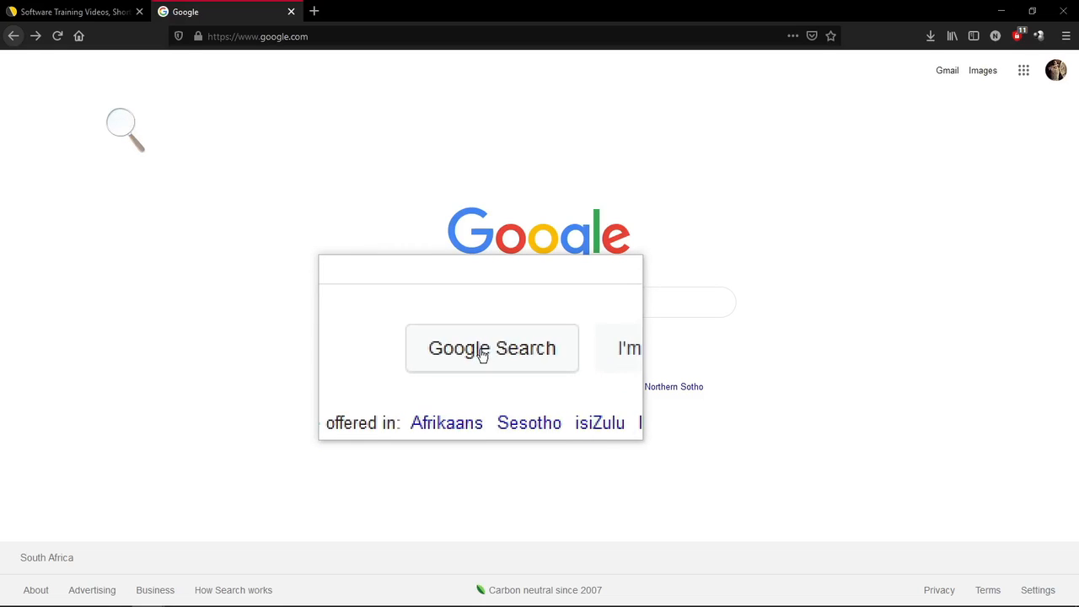
key(super+minus)
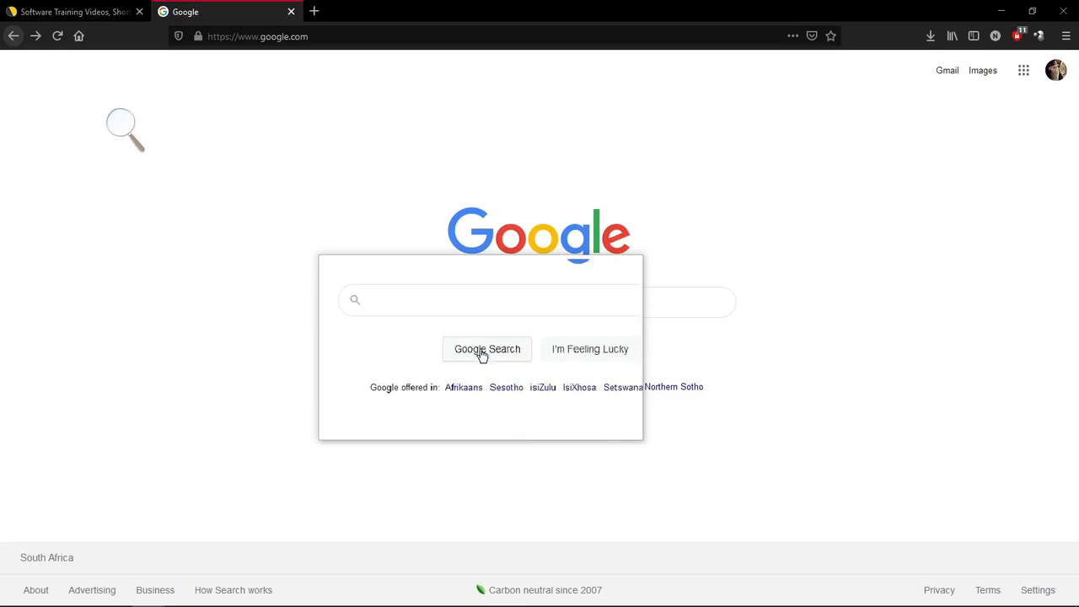
key(super+plus)
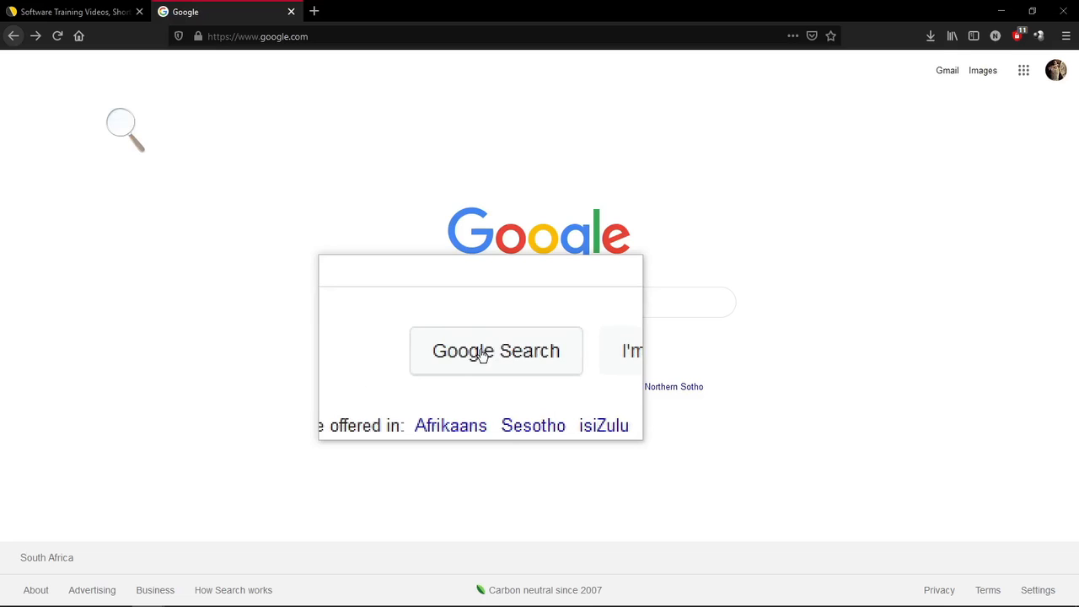
key(super+Escape)
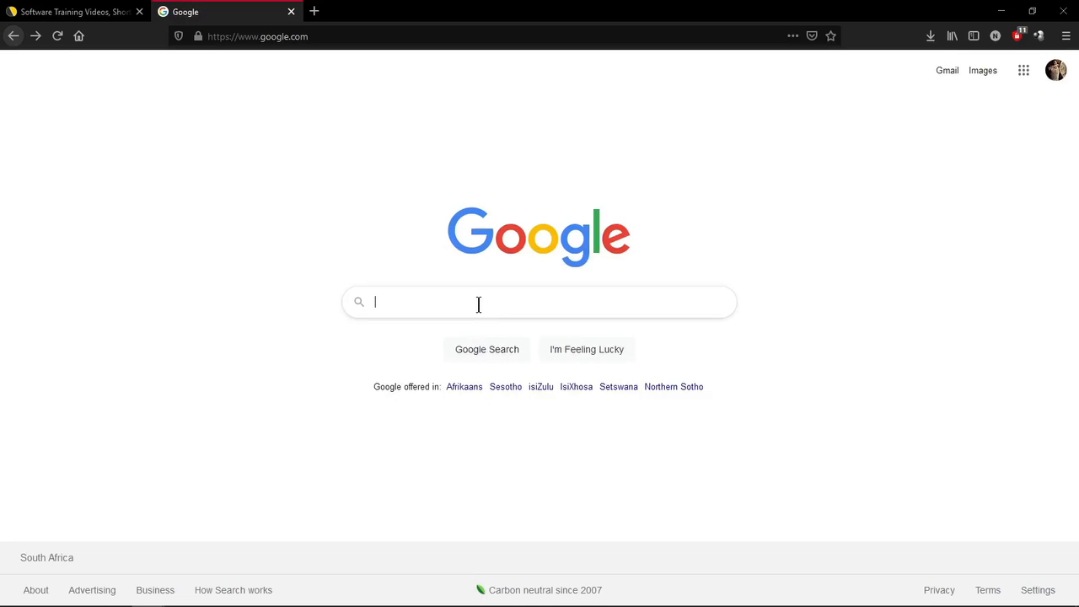
Search Google for Obs and open the Open Broadcaster Software website
text(bs)
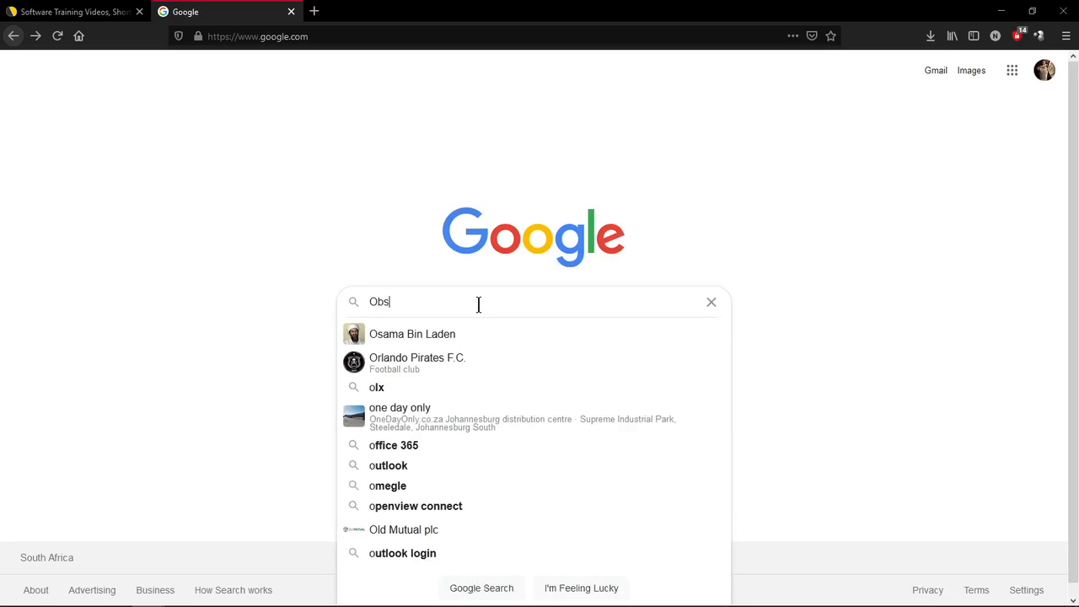
key(Return)
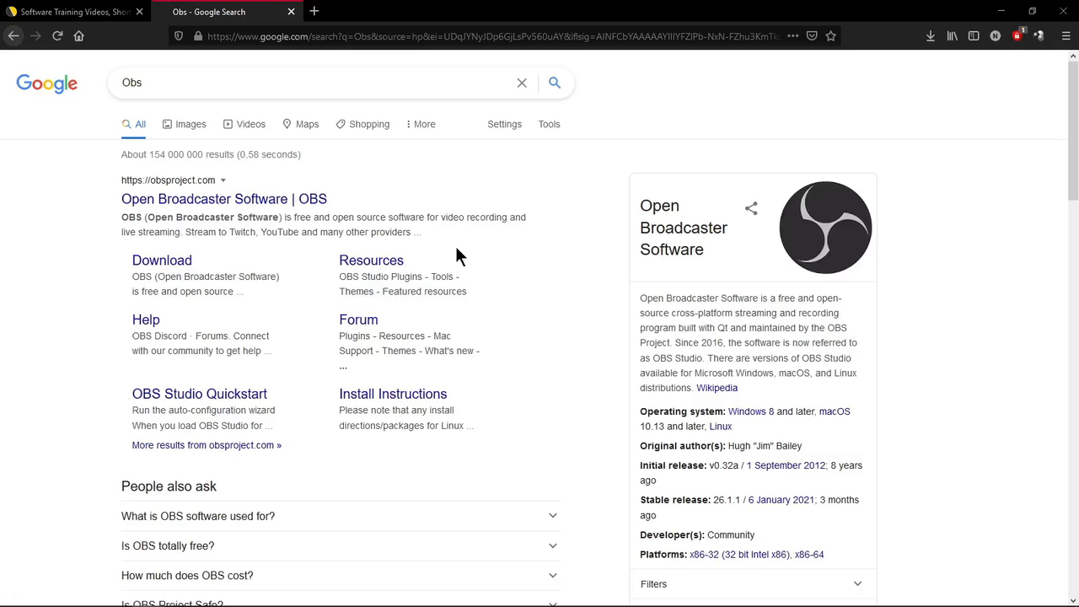
click(279, 203)
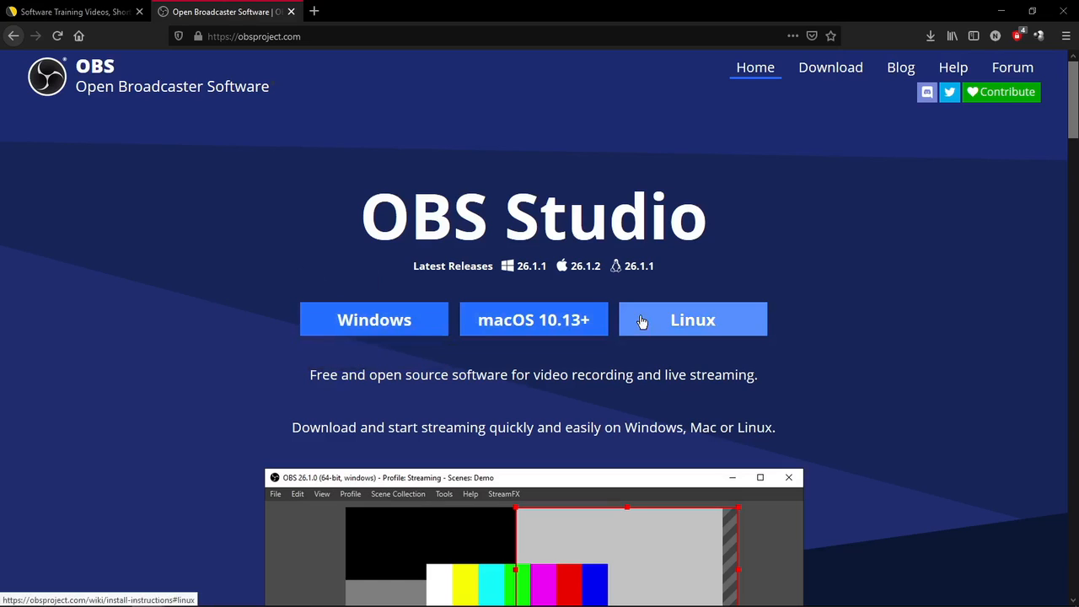
Download the Windows version of OBS Studio and save the installer file
click(431, 324)
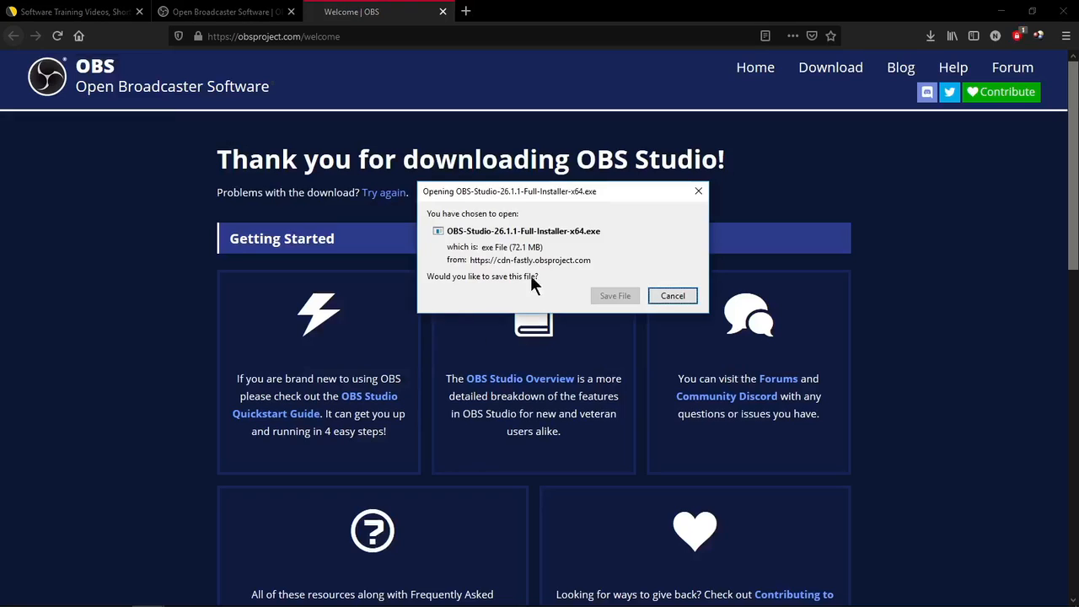
drag(536, 193, 555, 229)
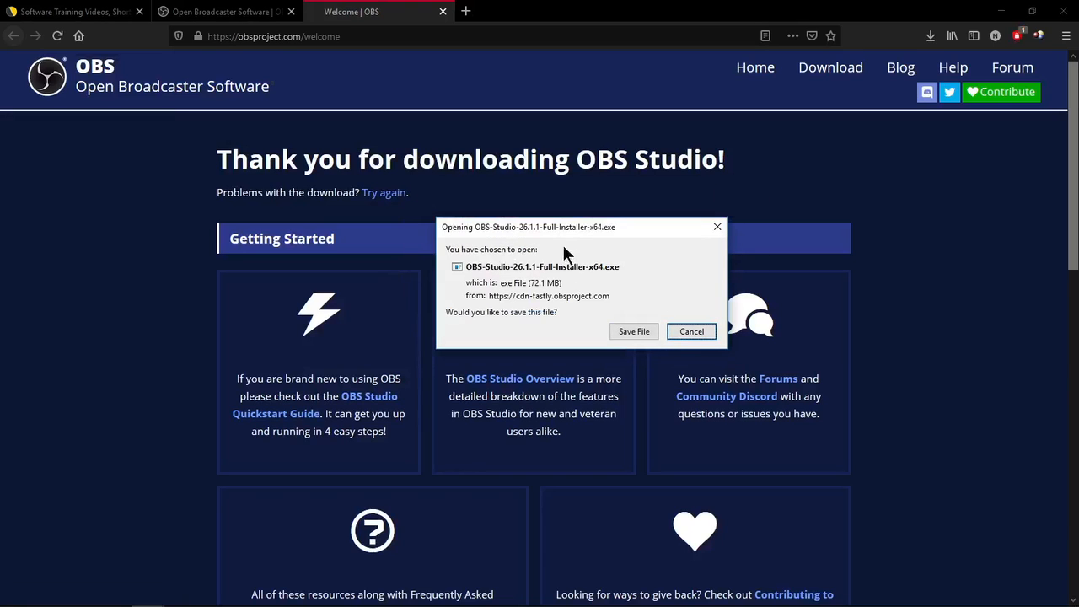
click(647, 331)
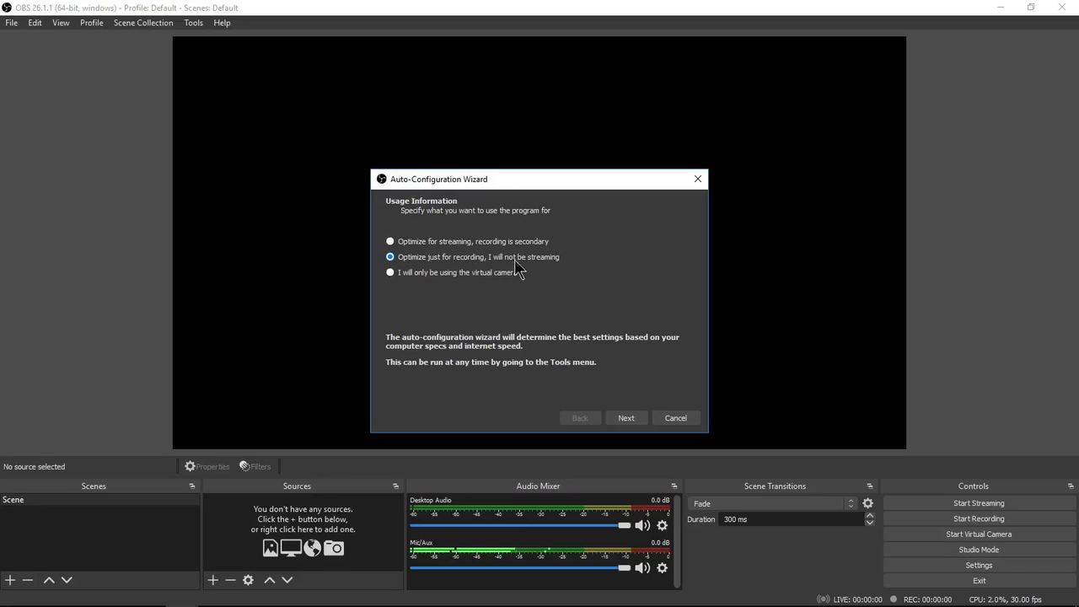
In OBS, complete the auto-configuration wizard optimized just for recording, with FPS set to 30, and apply the resulting settings
click(628, 419)
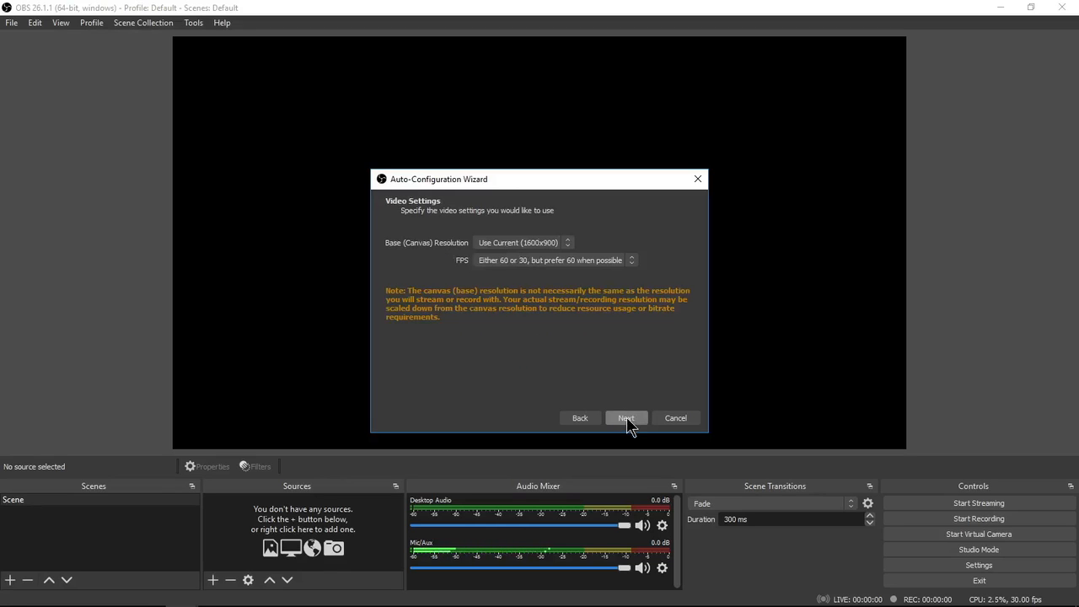
click(556, 261)
click(497, 297)
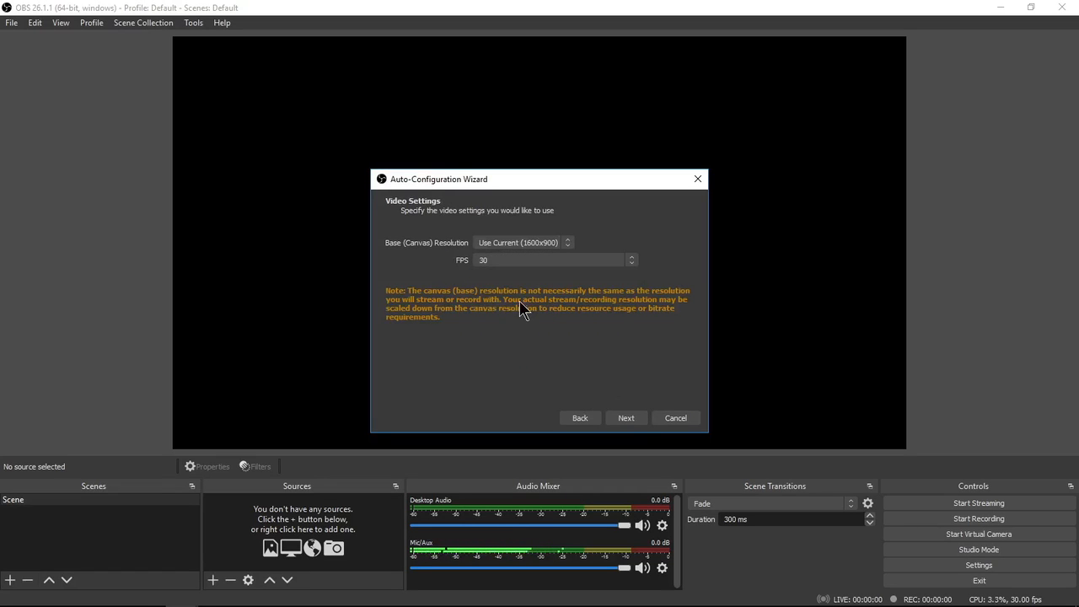
click(629, 418)
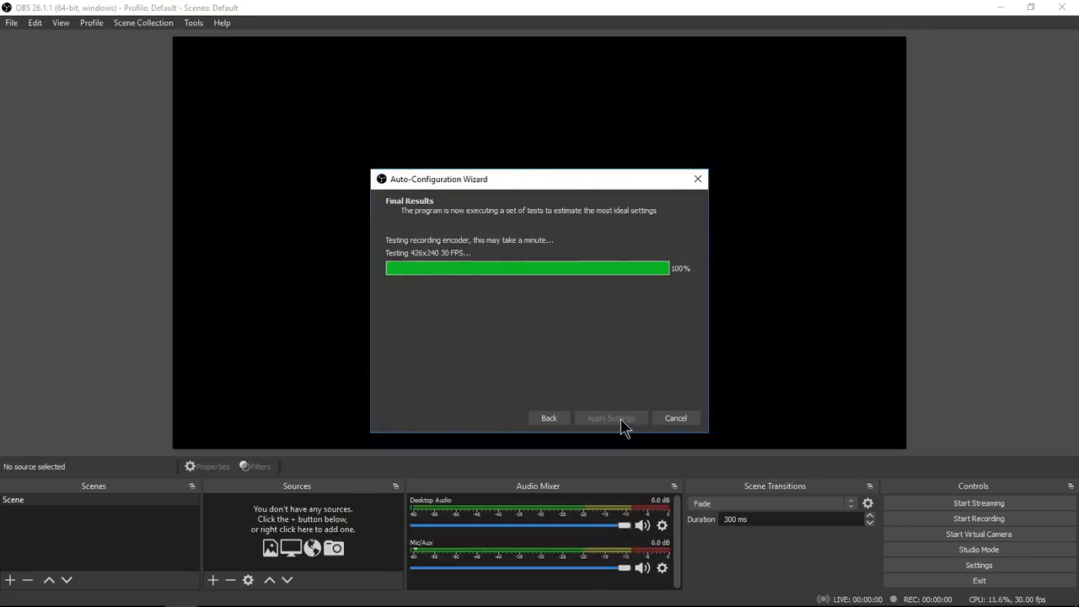
click(621, 419)
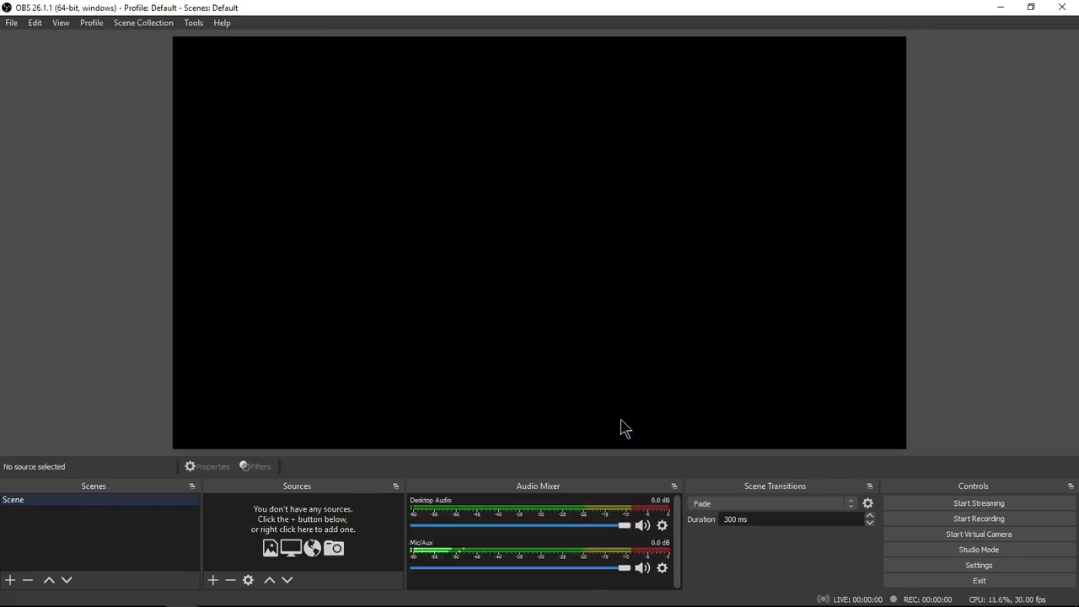
In the output settings, set the recording format to mp4 and the custom muxer settings to movflags=faststart
click(12, 23)
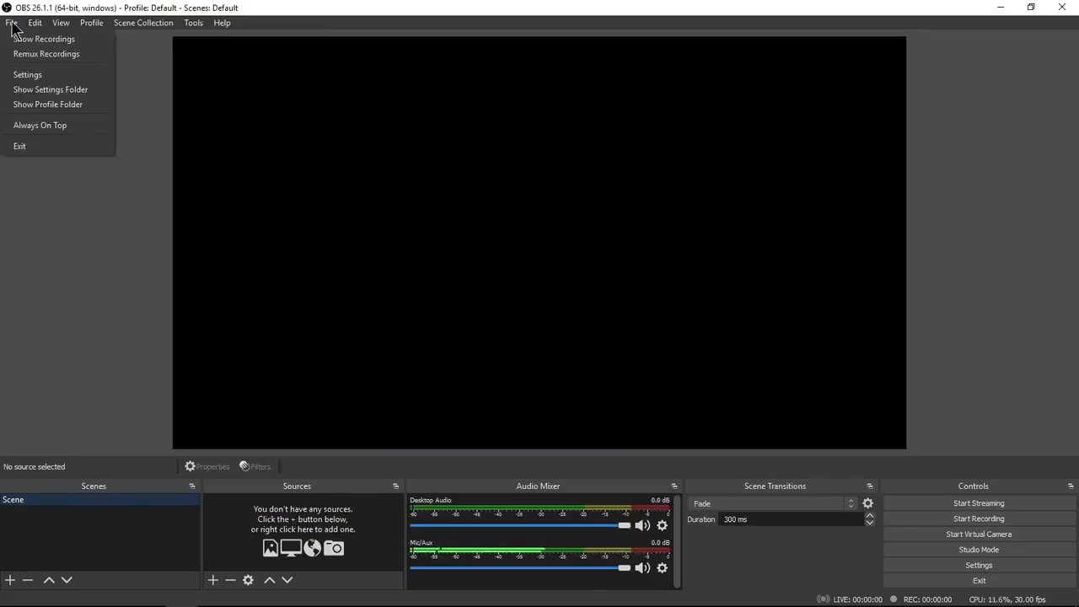
click(34, 82)
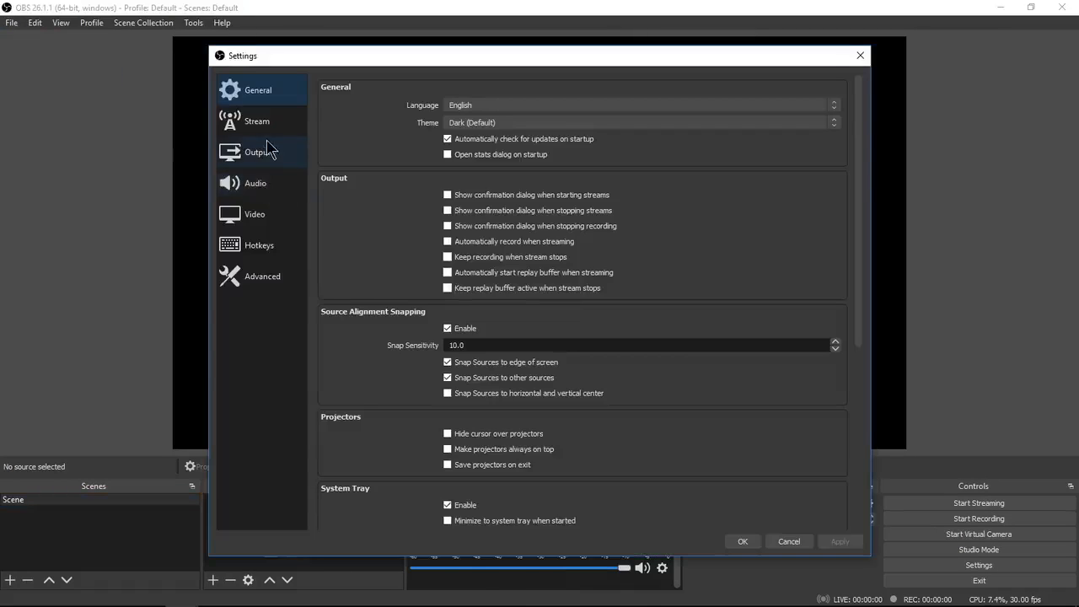
click(268, 156)
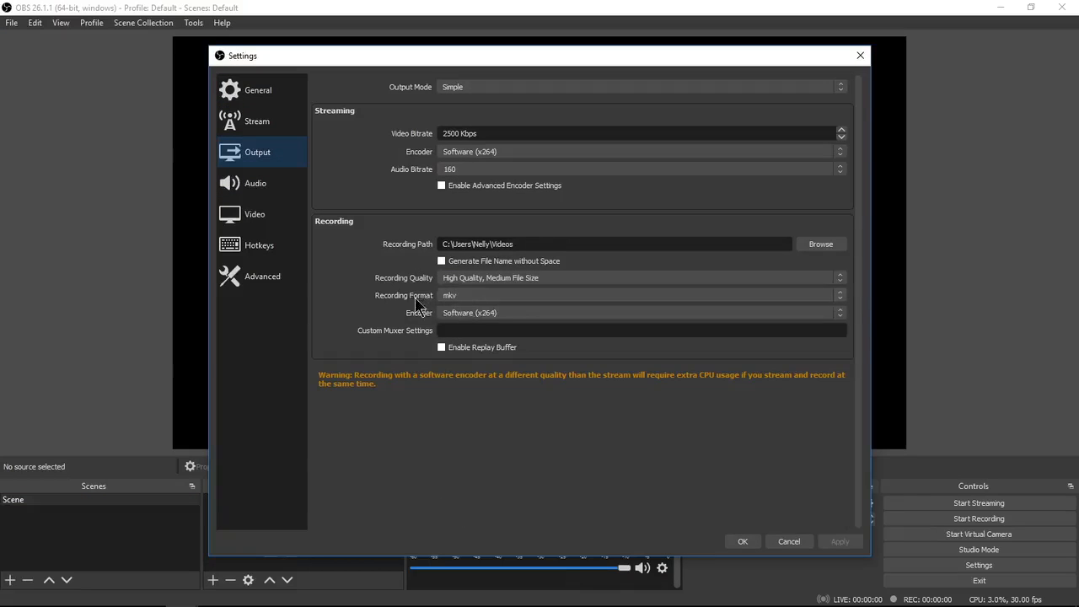
click(449, 299)
click(467, 317)
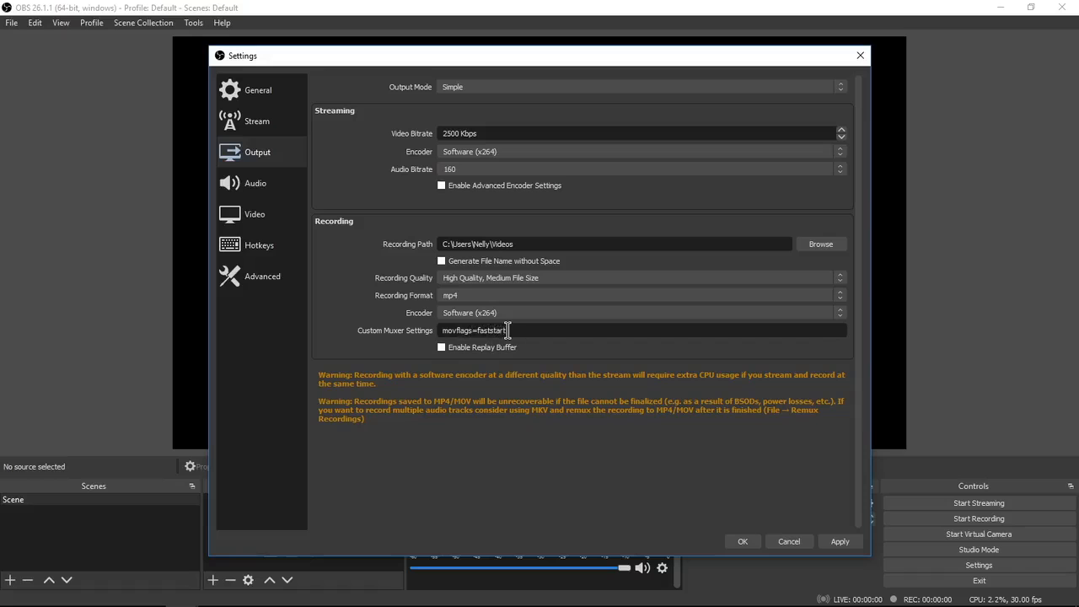
key(super+plus)
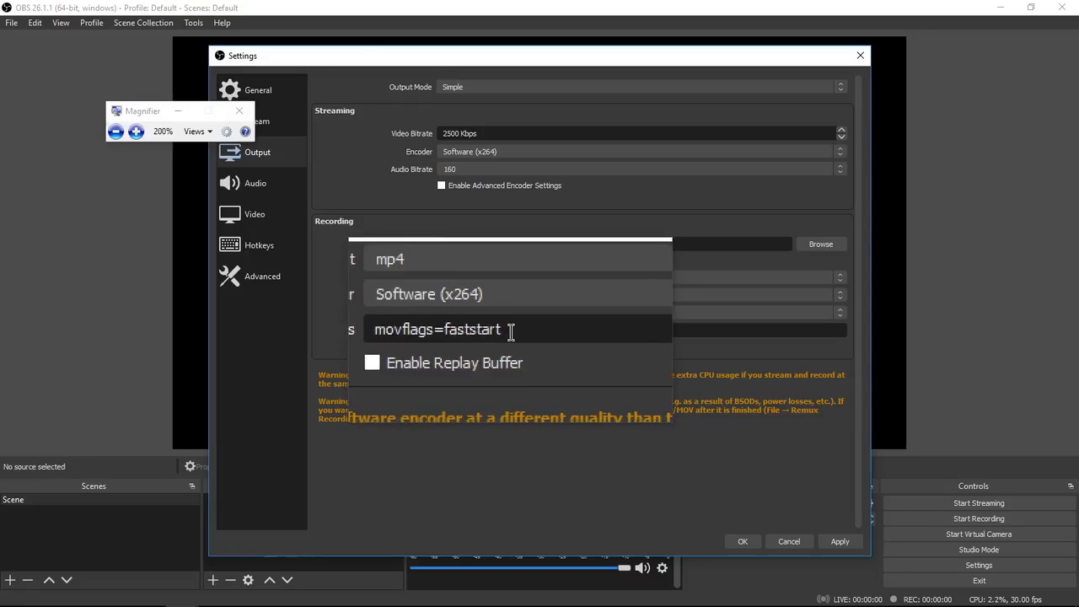
key(super+Escape)
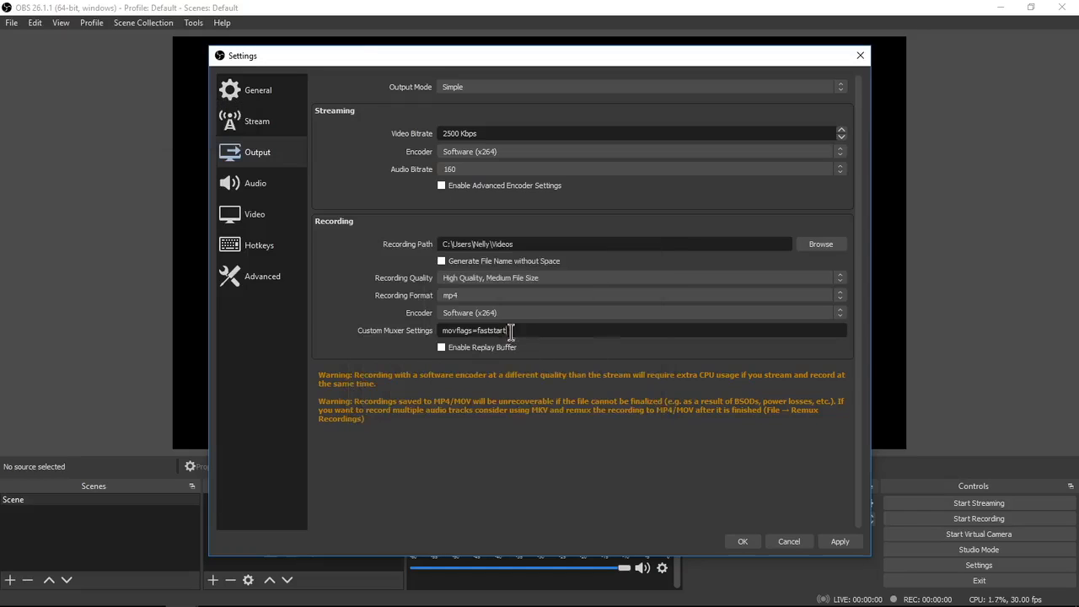
Review the available options for channels, desktop audio device and microphone device in the audio settings
click(264, 192)
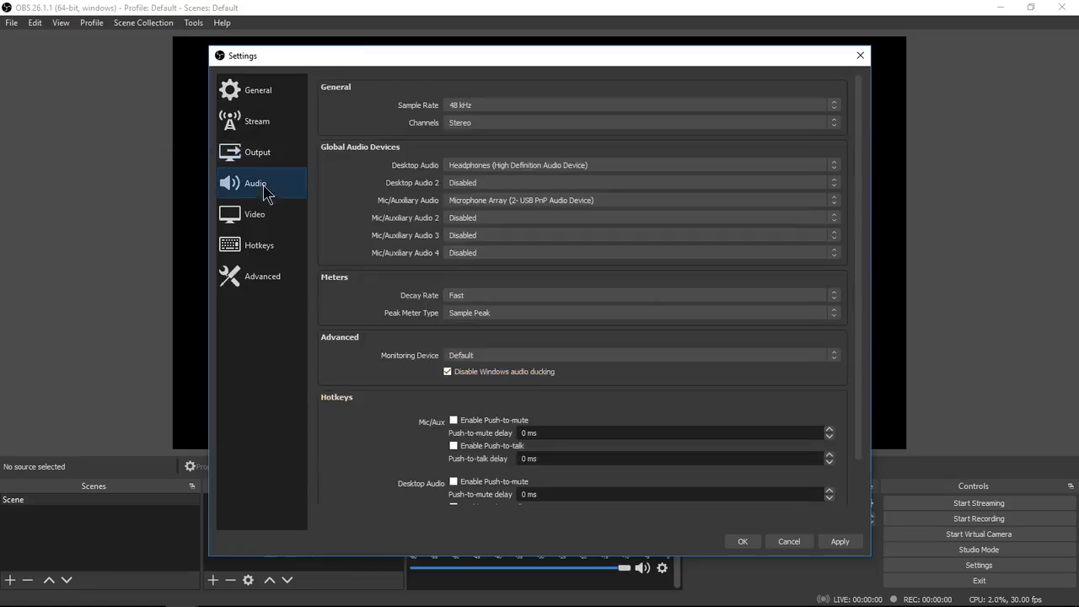
click(477, 127)
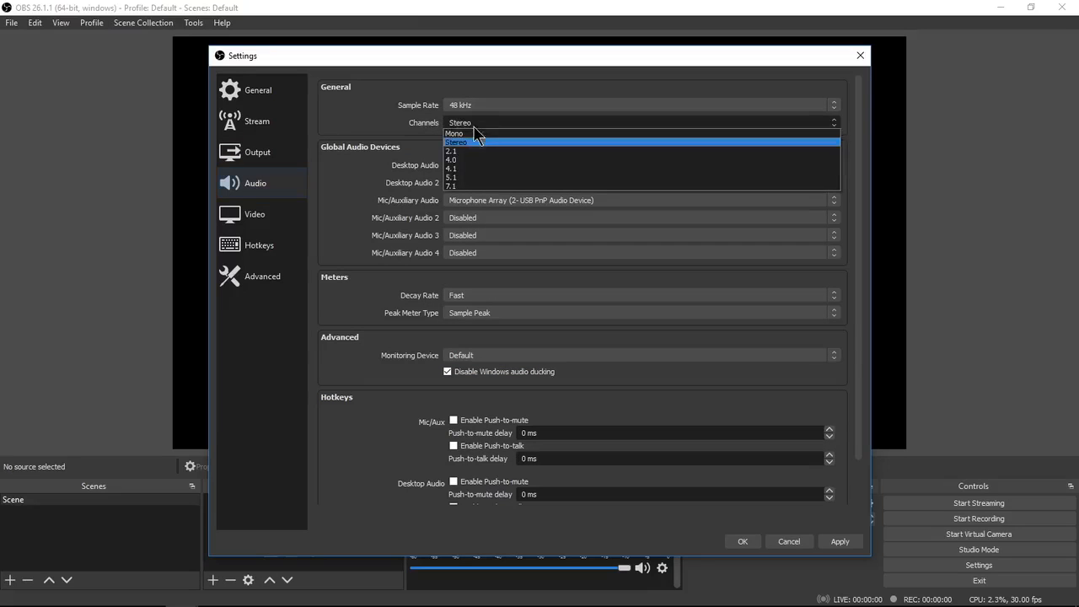
click(419, 125)
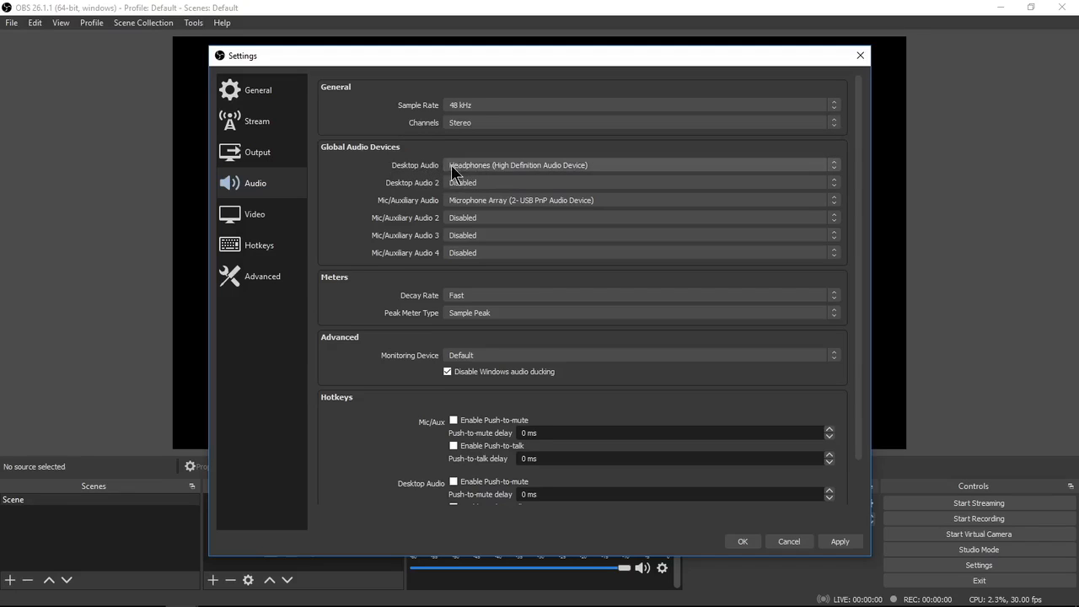
click(512, 166)
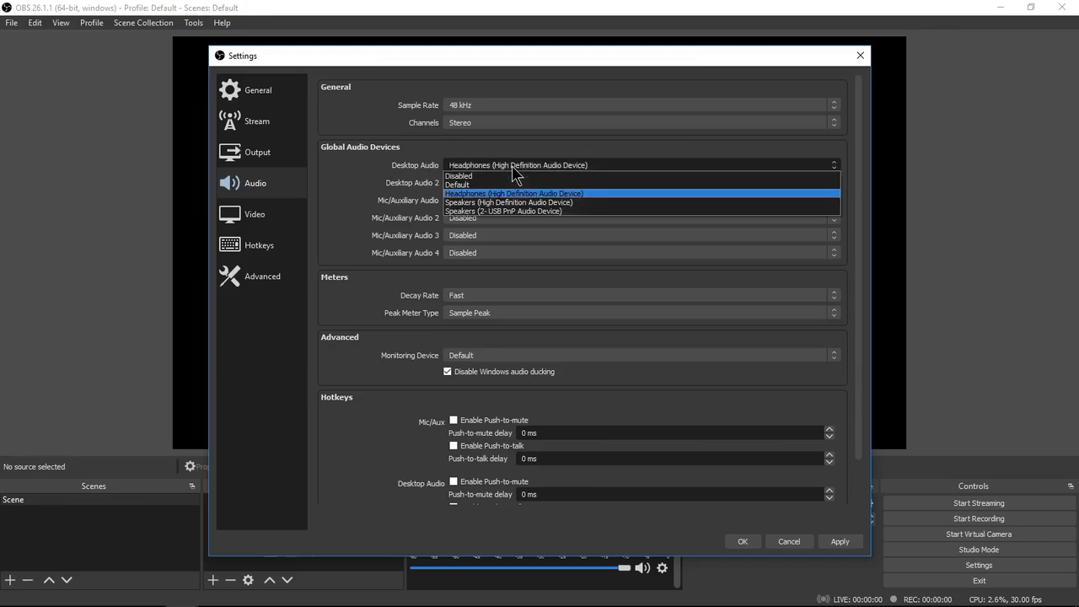
click(513, 164)
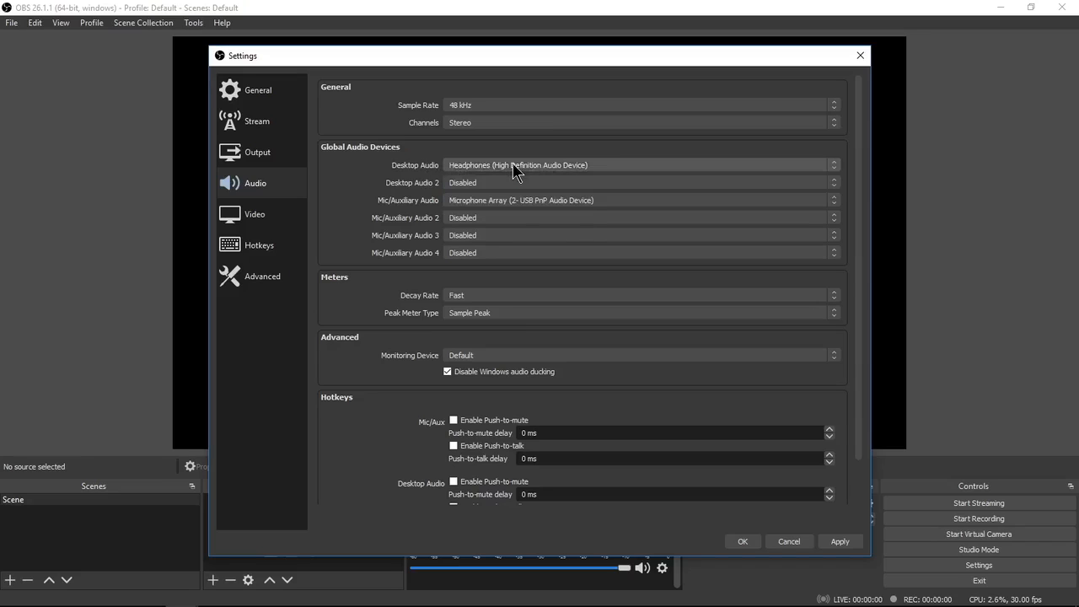
click(517, 208)
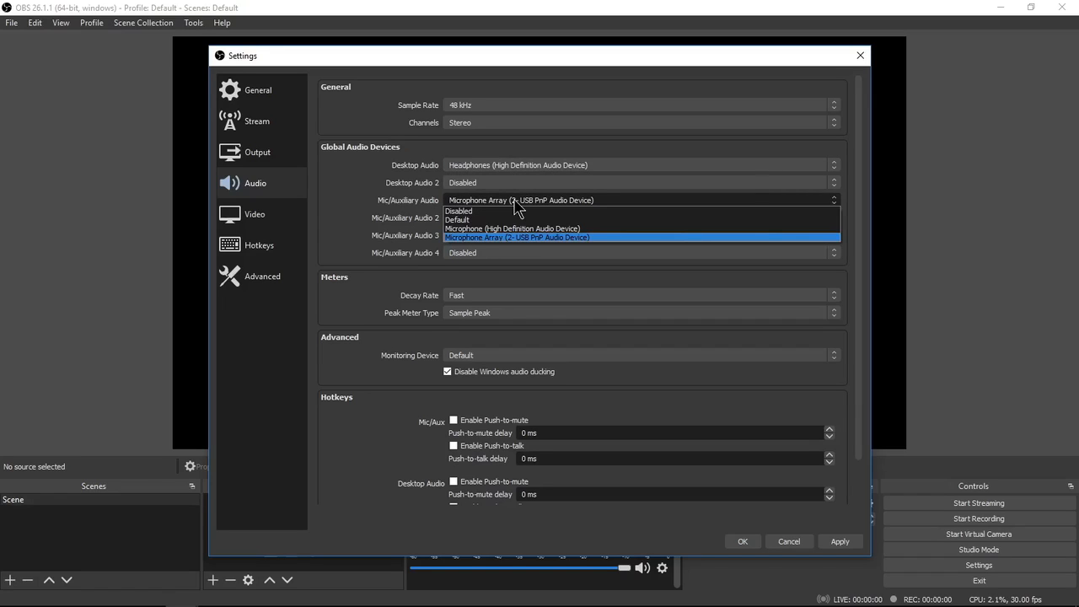
click(514, 201)
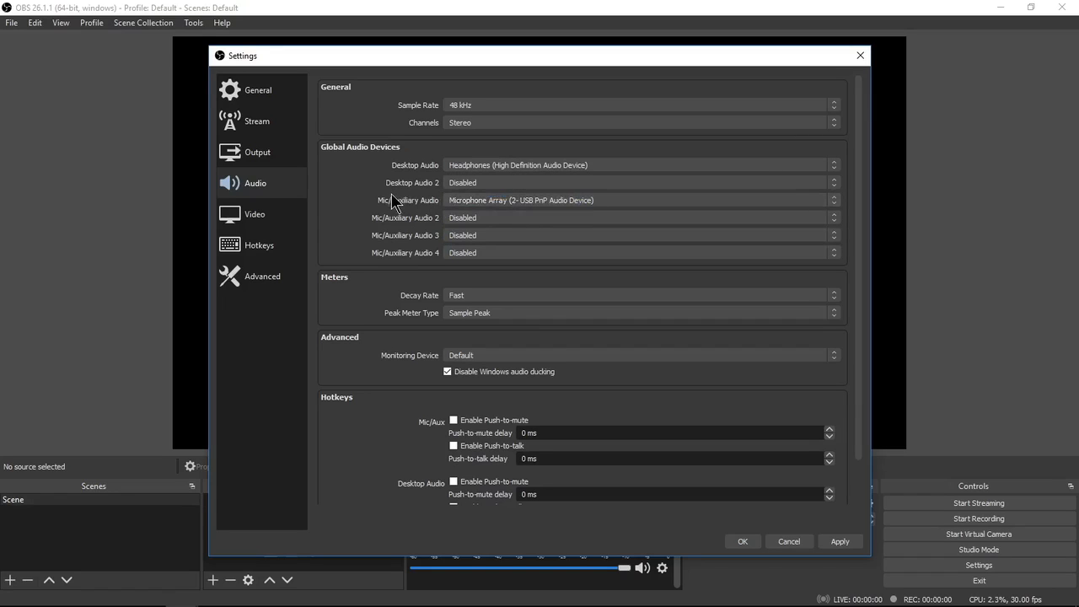
In the video settings, set the output (scaled) resolution to 1600x900 and save the settings
click(260, 218)
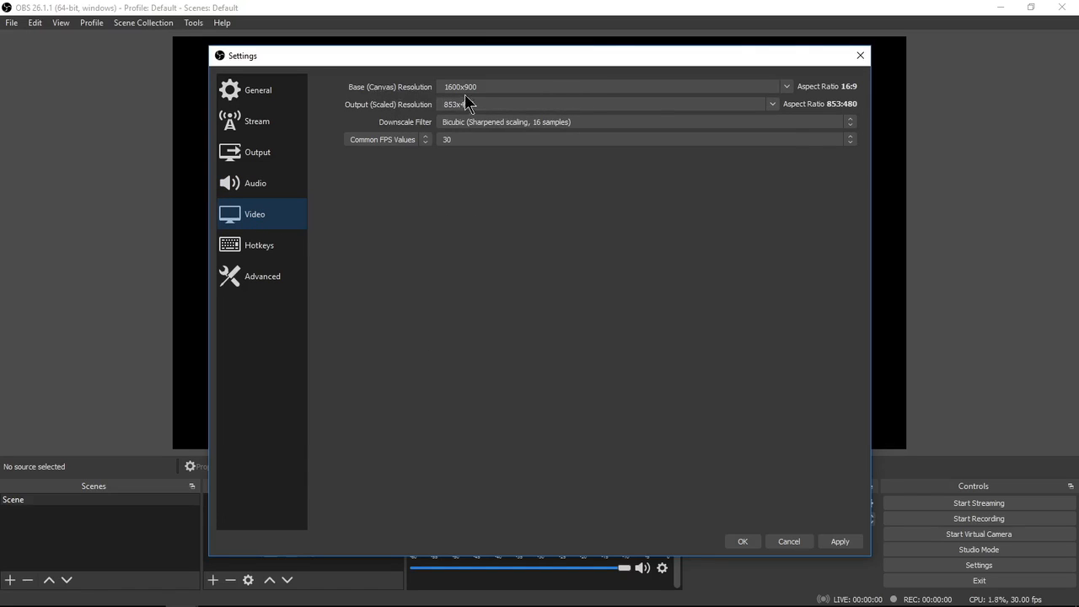
click(768, 107)
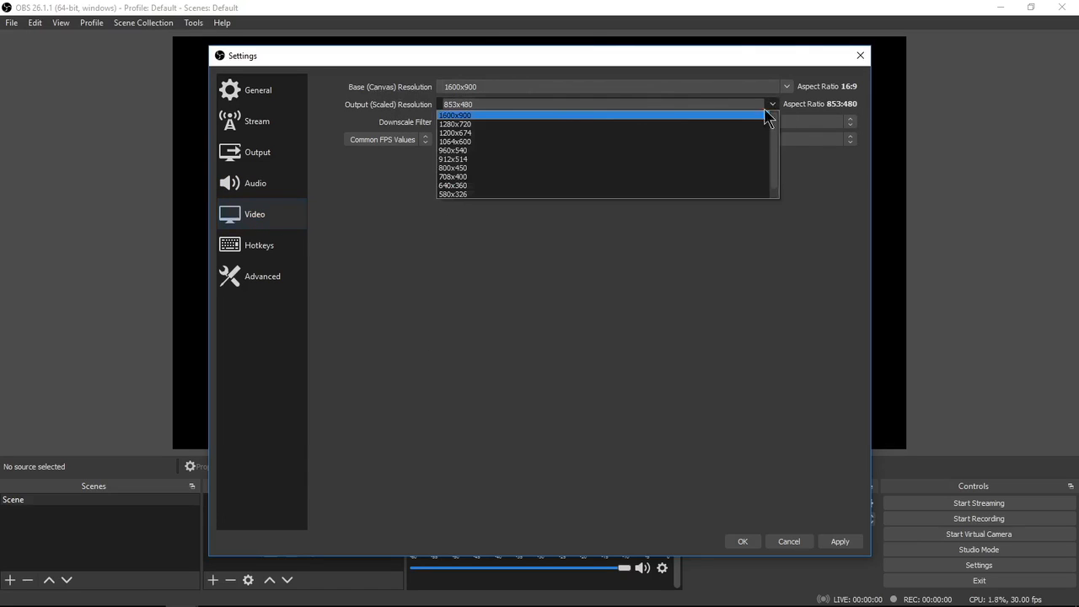
click(488, 115)
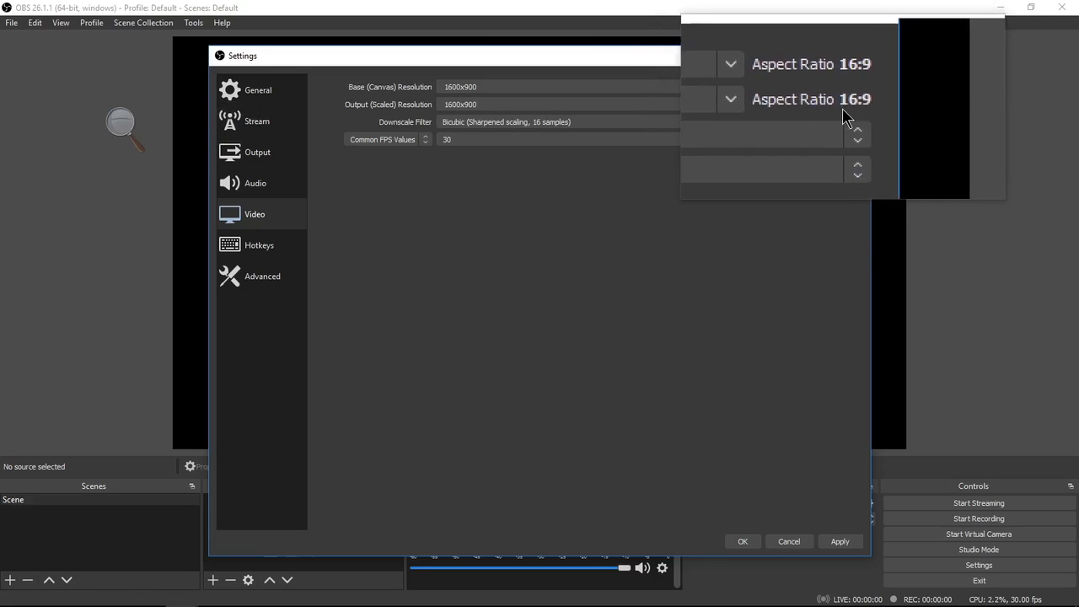
key(super+Escape)
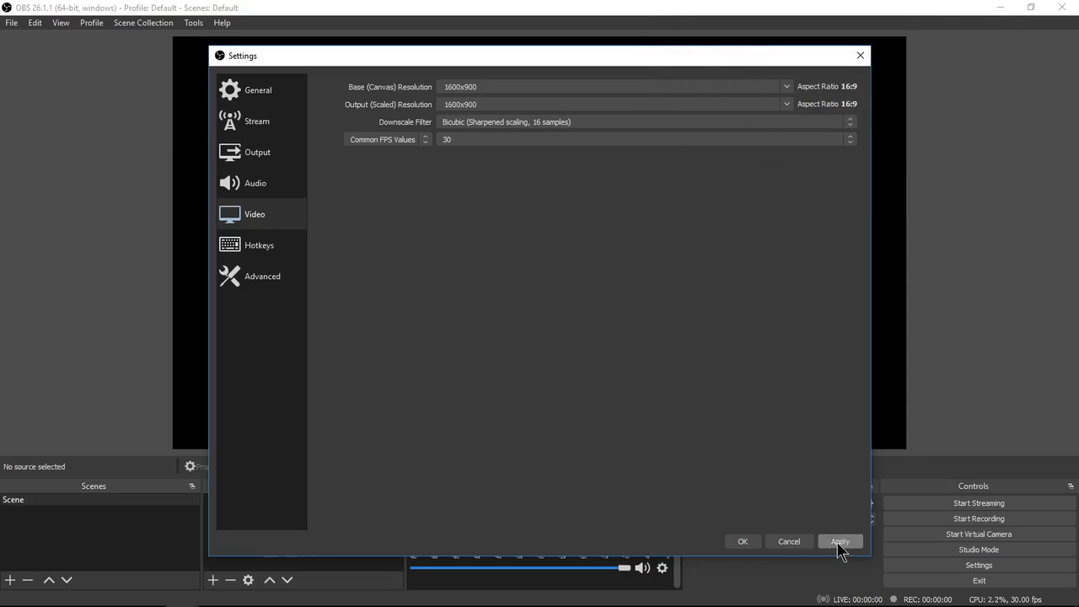
click(745, 542)
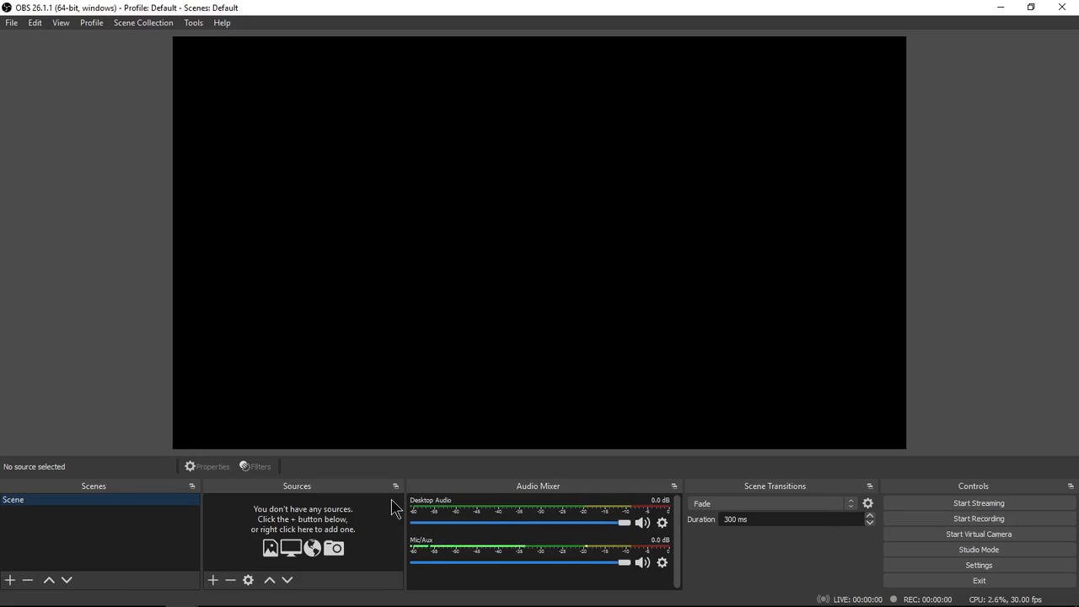
Add the existing Mic/Aux device to the scene as an Audio Input Capture source
click(214, 580)
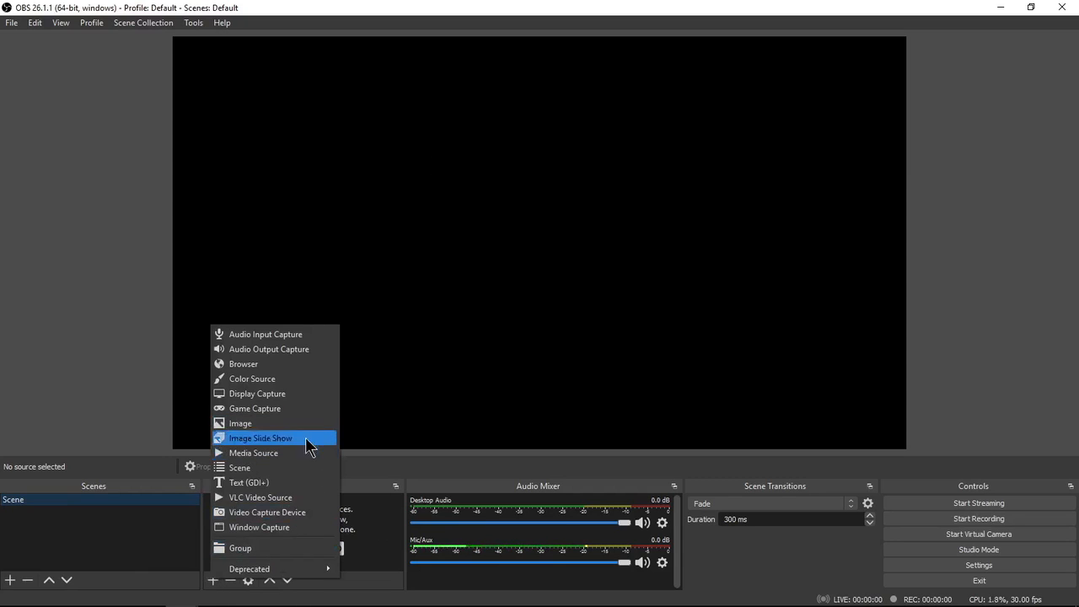
click(289, 337)
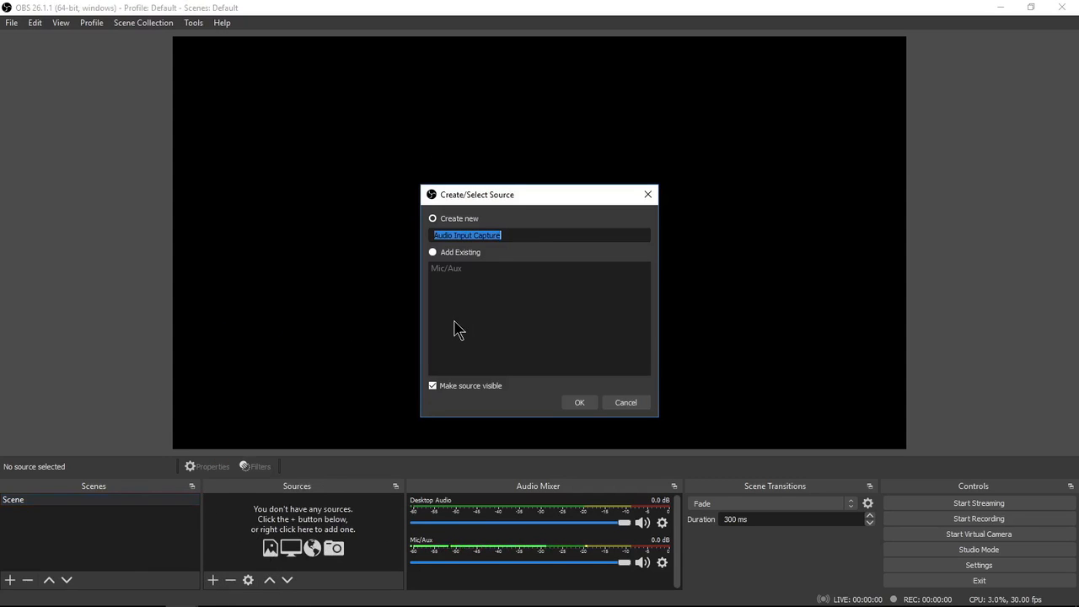
drag(518, 234, 435, 234)
click(439, 269)
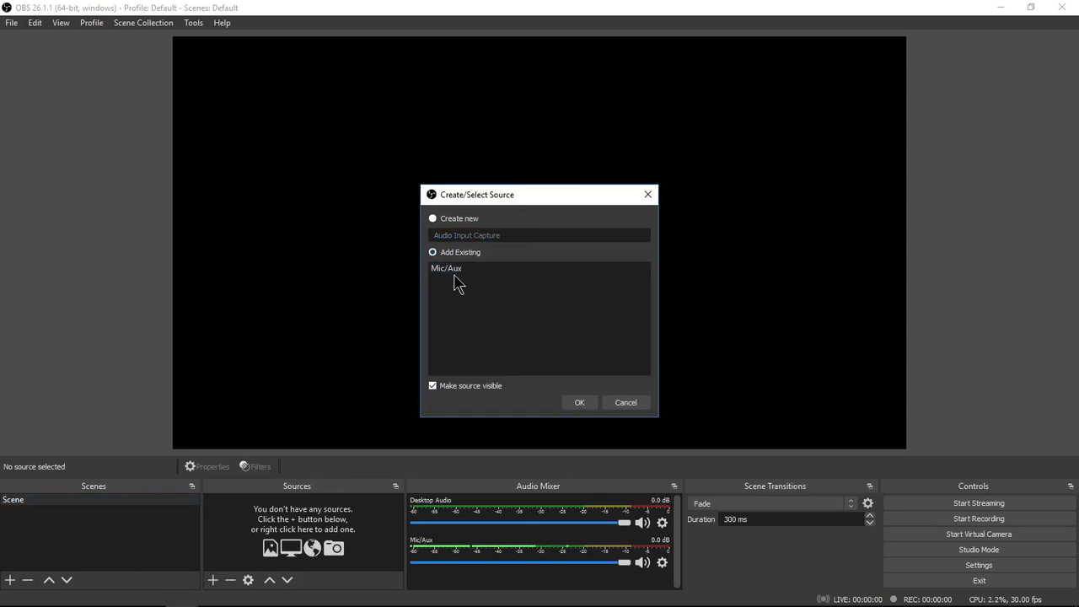
click(455, 271)
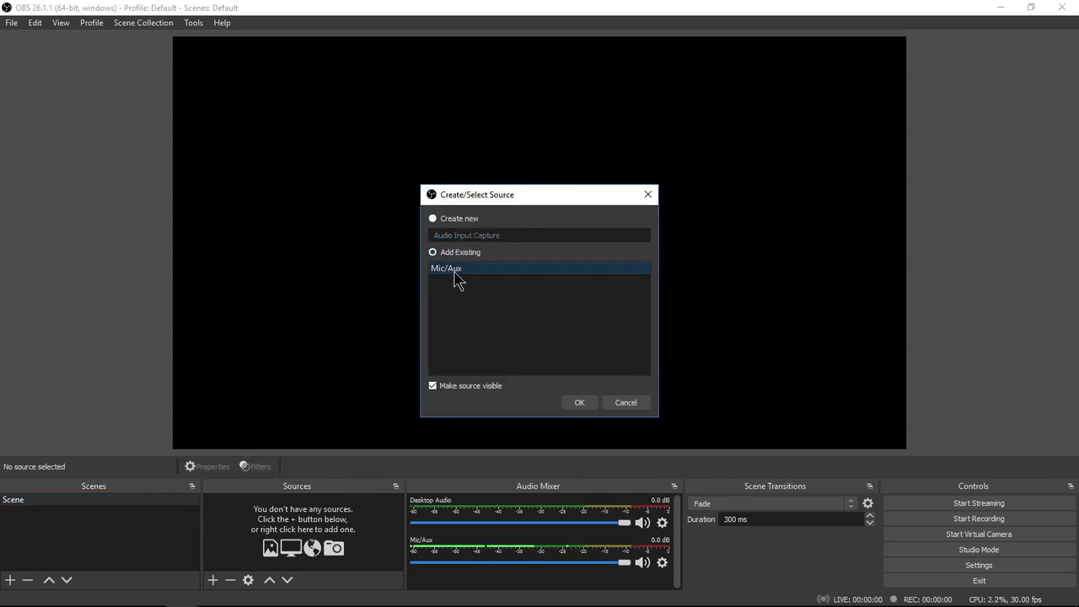
click(581, 404)
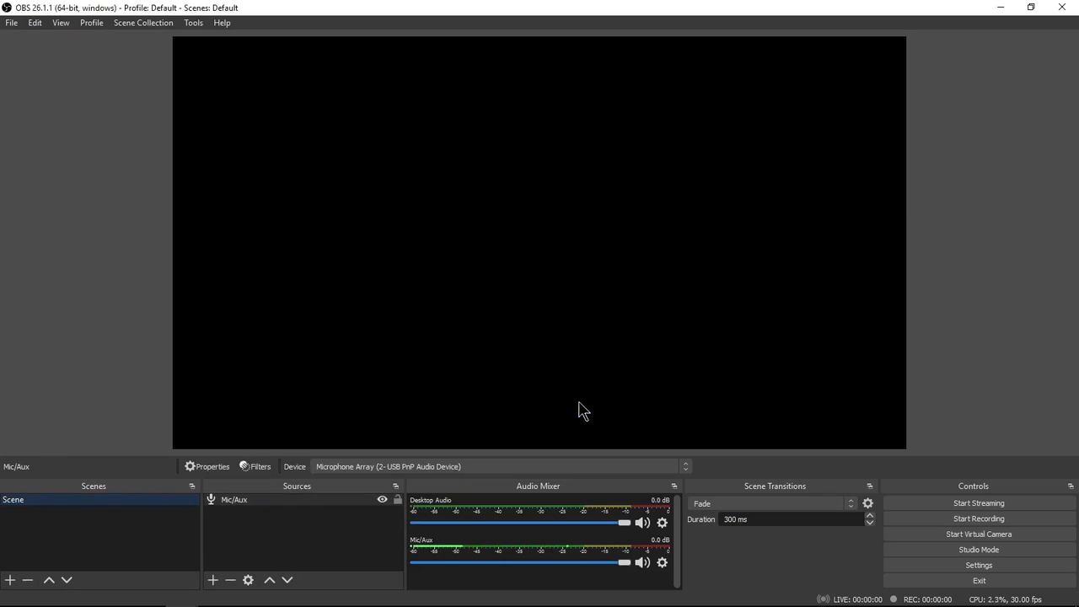
Open the filters of the Mic/Aux source and add a Noise Suppression filter with its default name
click(263, 499)
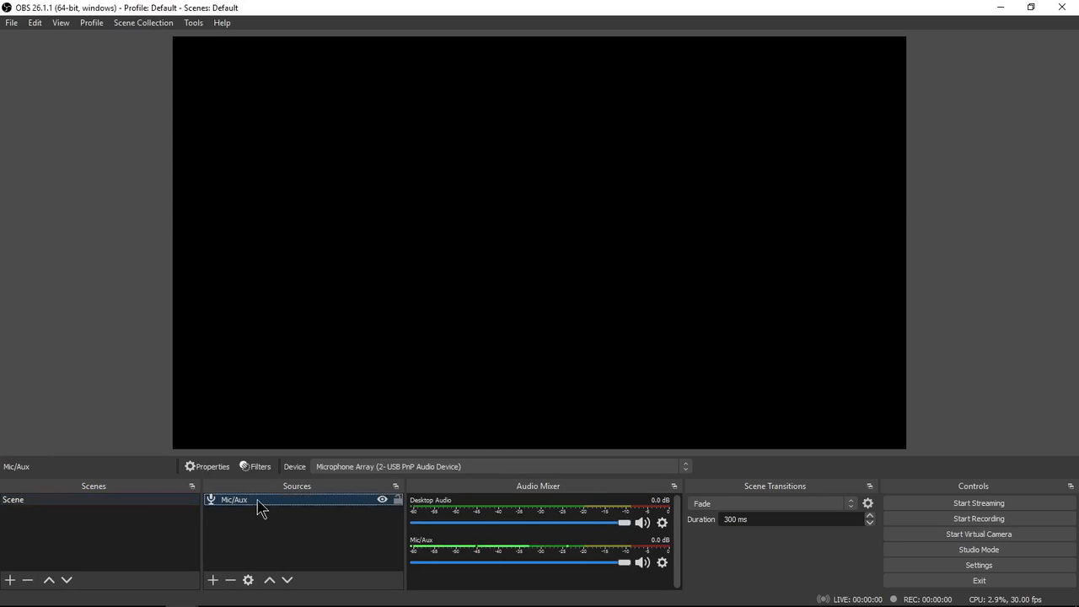
right_click(261, 503)
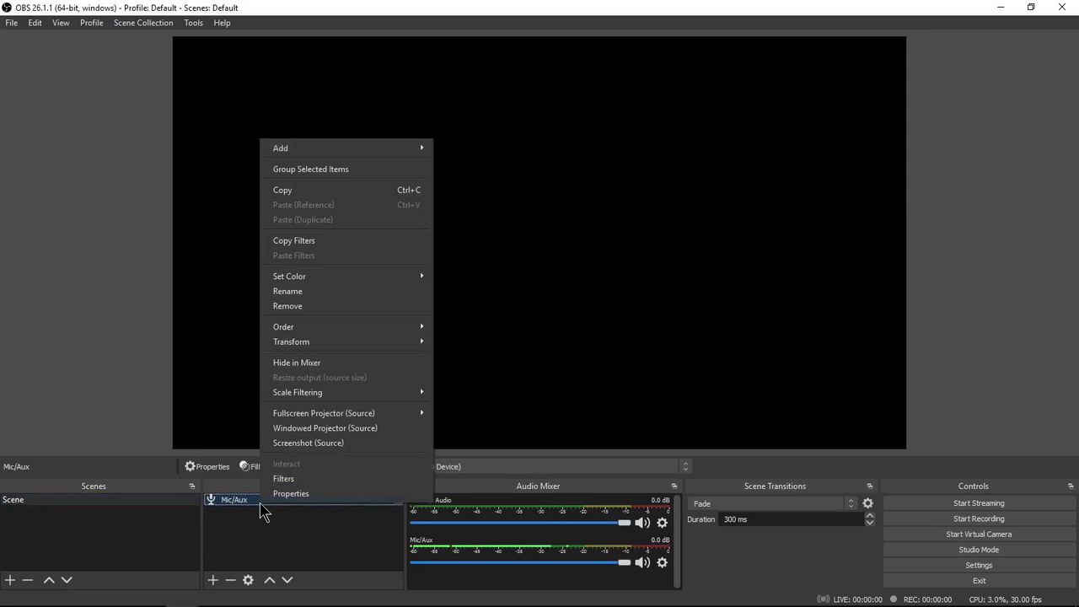
click(296, 478)
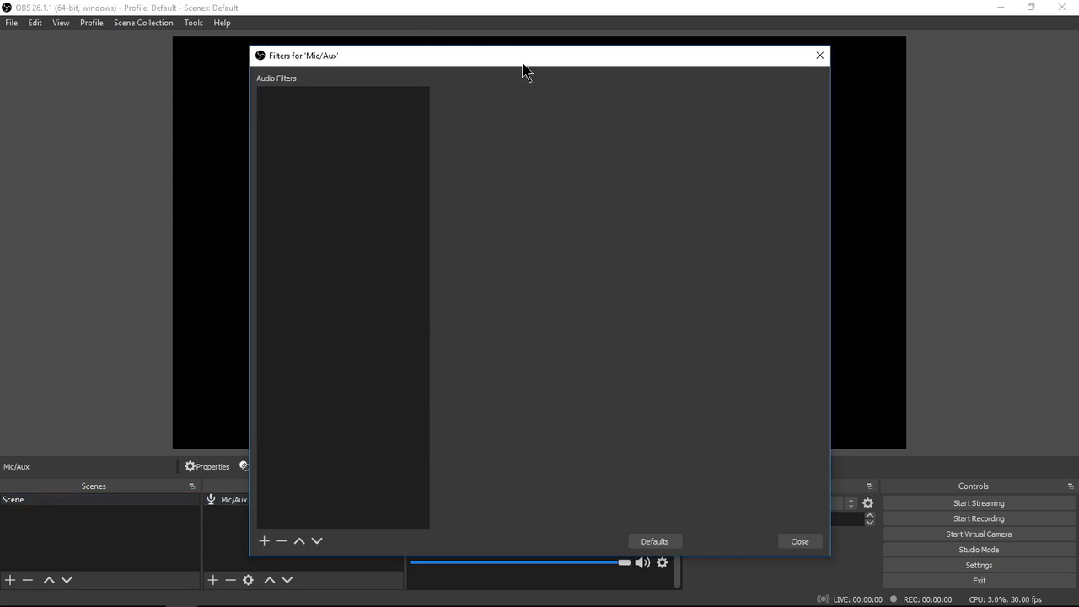
drag(456, 61, 332, 15)
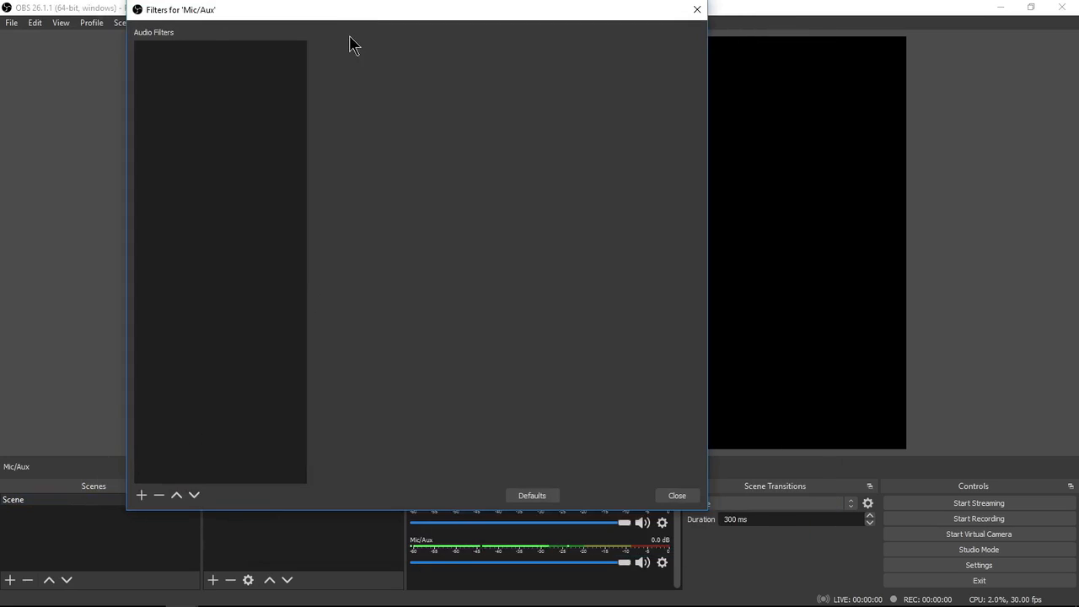
click(142, 496)
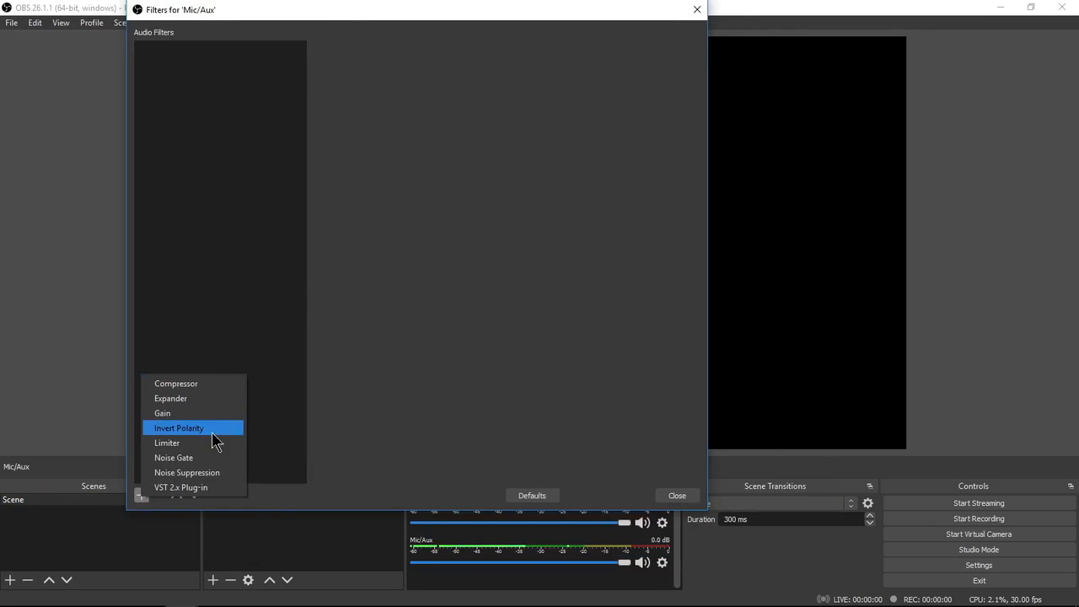
click(214, 473)
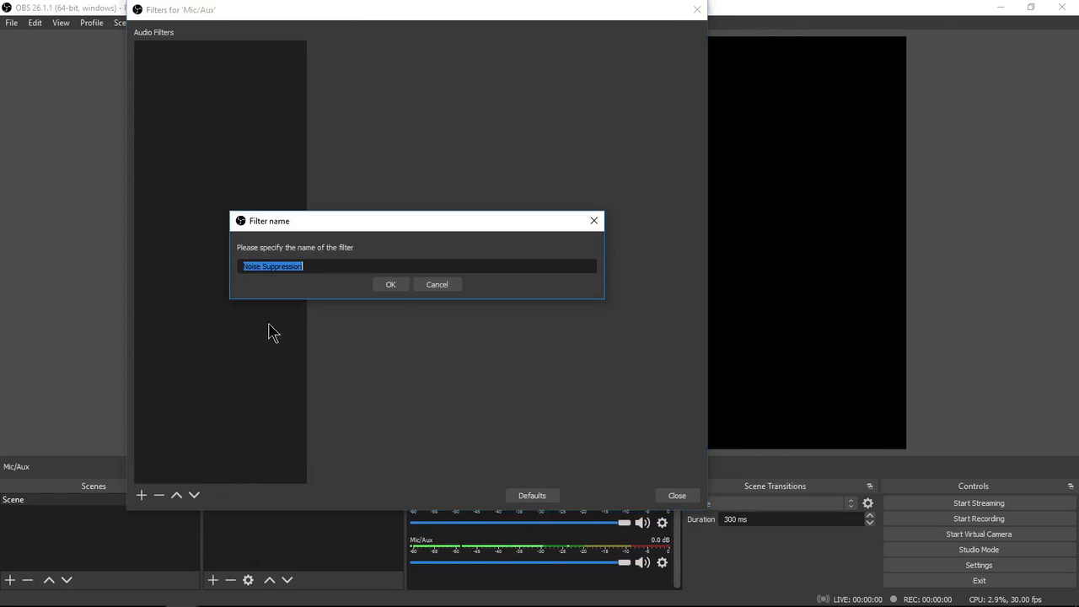
click(390, 287)
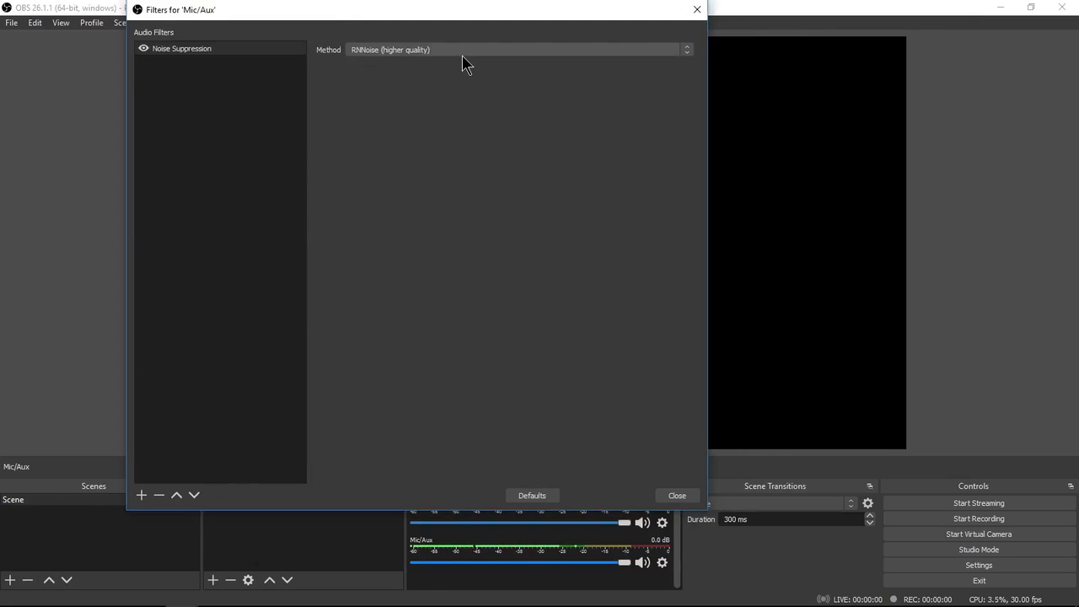
Add a Compressor filter to Mic/Aux and raise its output gain to about 18.80 dB
click(141, 495)
click(229, 384)
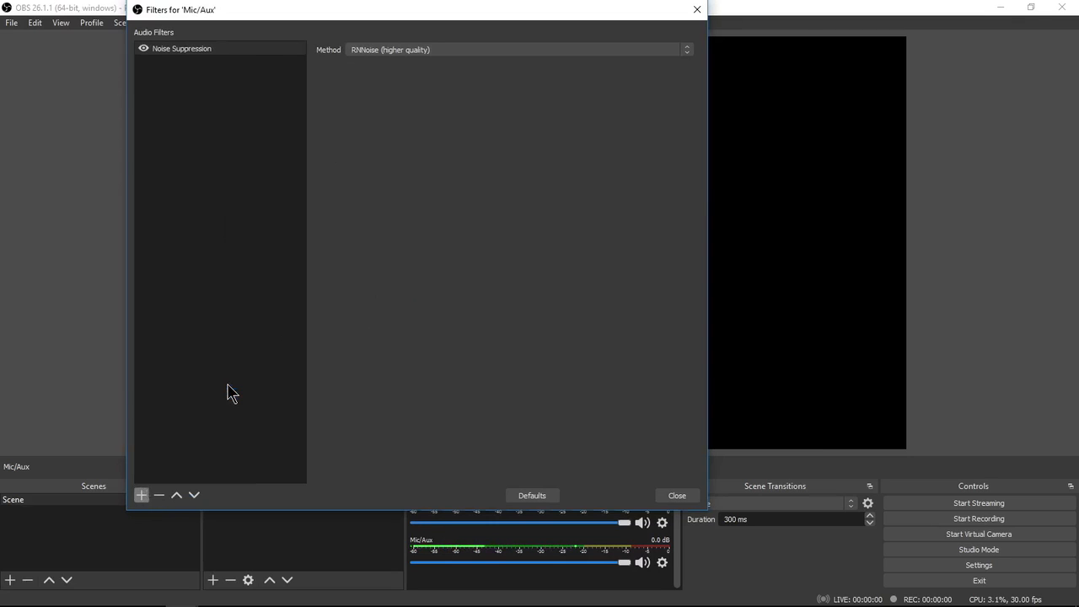
click(391, 286)
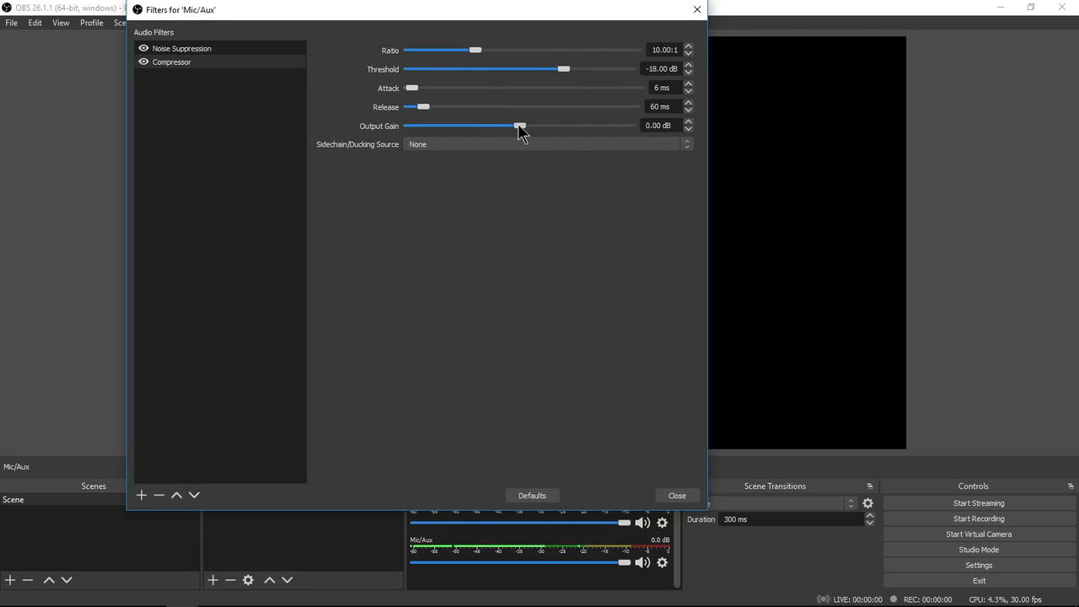
drag(521, 130, 534, 131)
drag(535, 127, 586, 126)
click(226, 127)
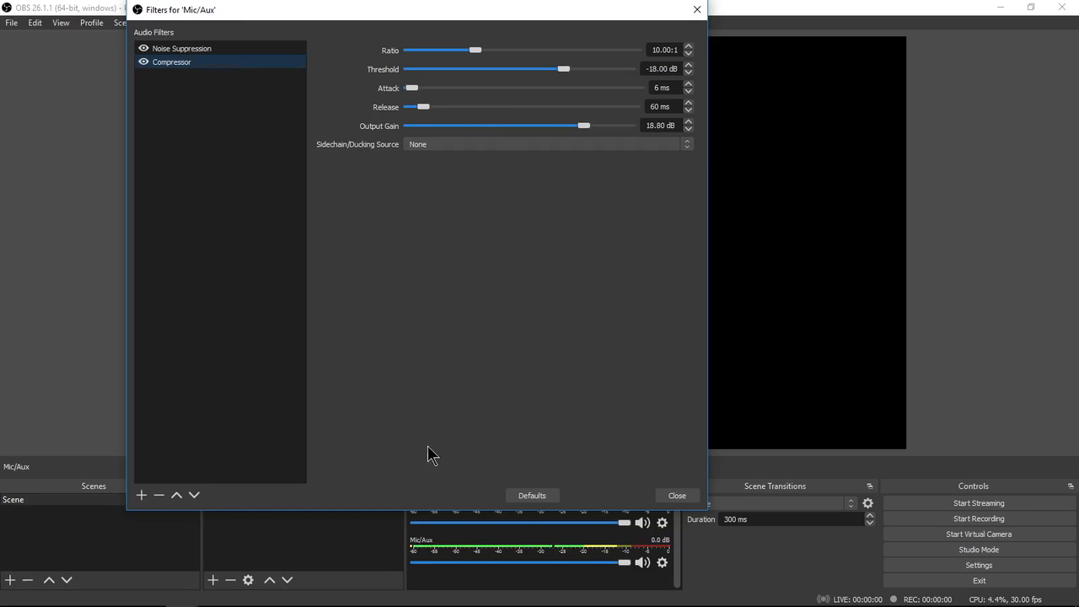
Add a Limiter filter with its default name to the Mic/Aux source
click(141, 495)
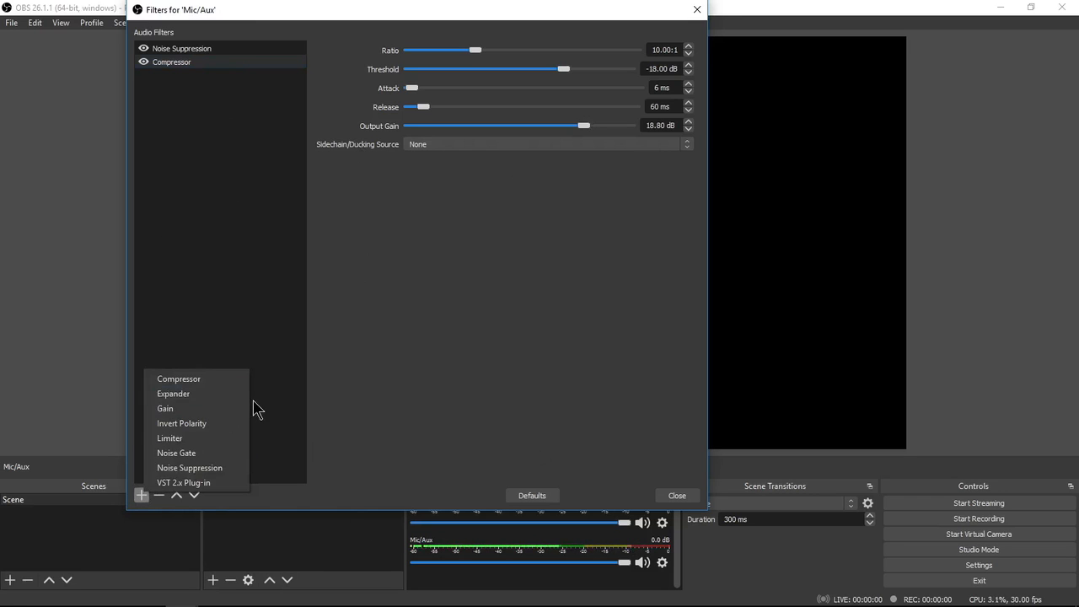
click(208, 438)
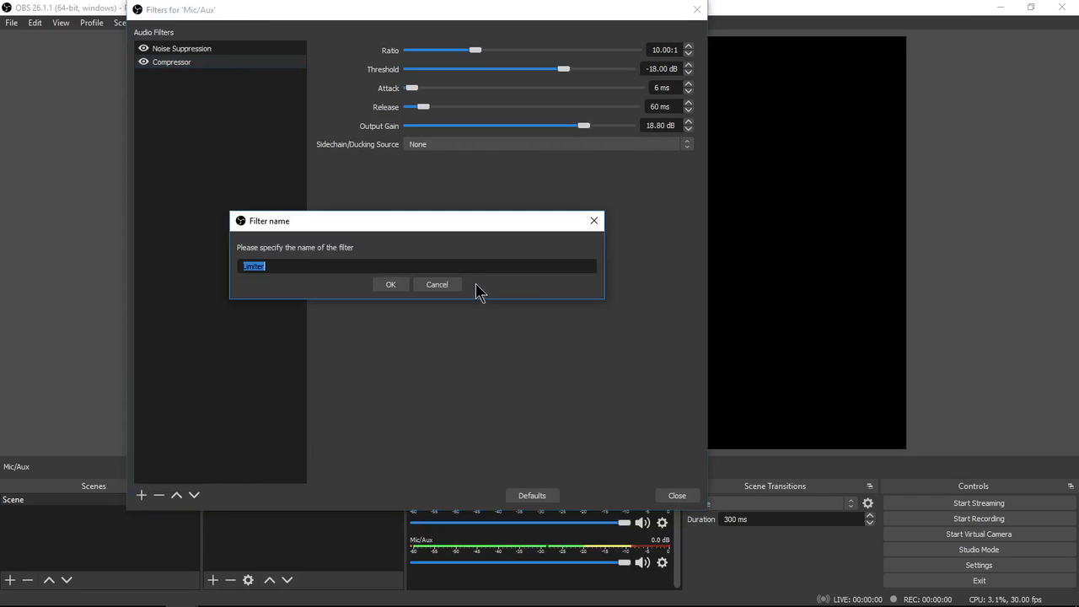
click(394, 286)
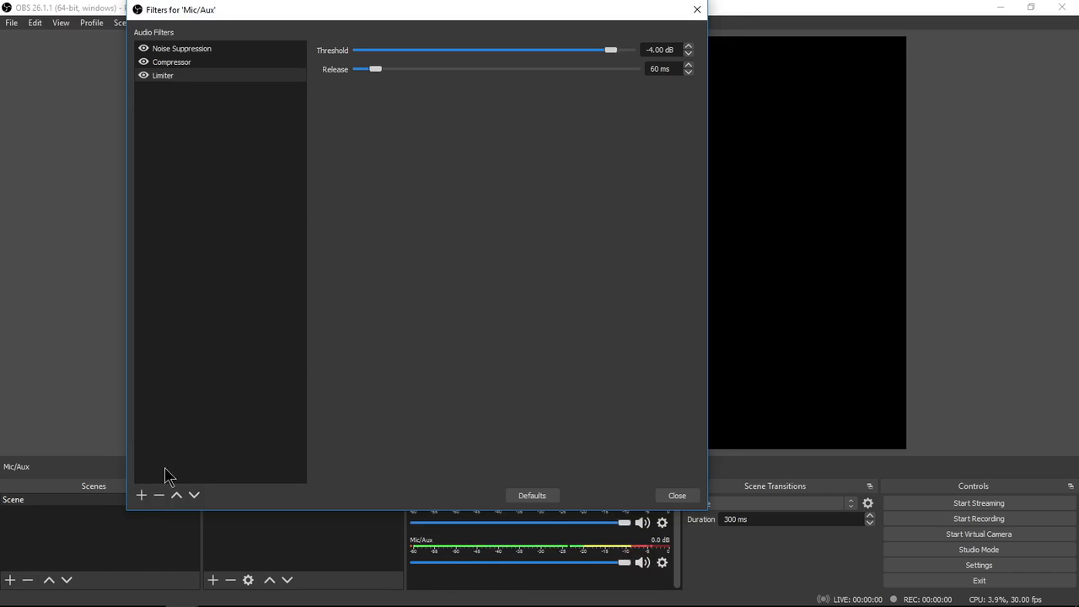
Try adding a Noise Gate filter to Mic/Aux, and remove that filter again
click(141, 495)
click(213, 458)
click(400, 291)
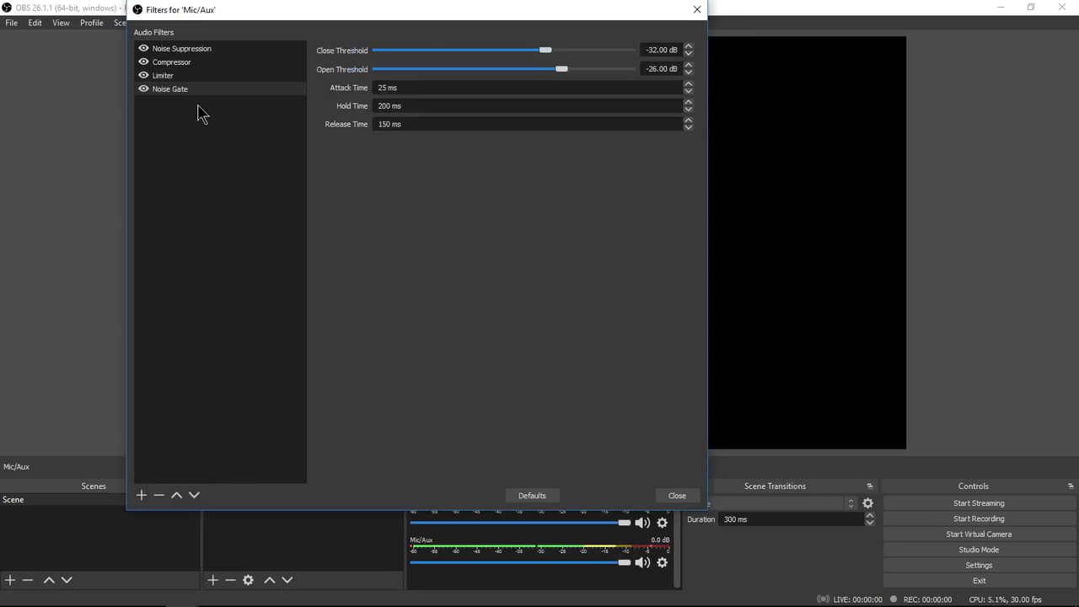
click(159, 495)
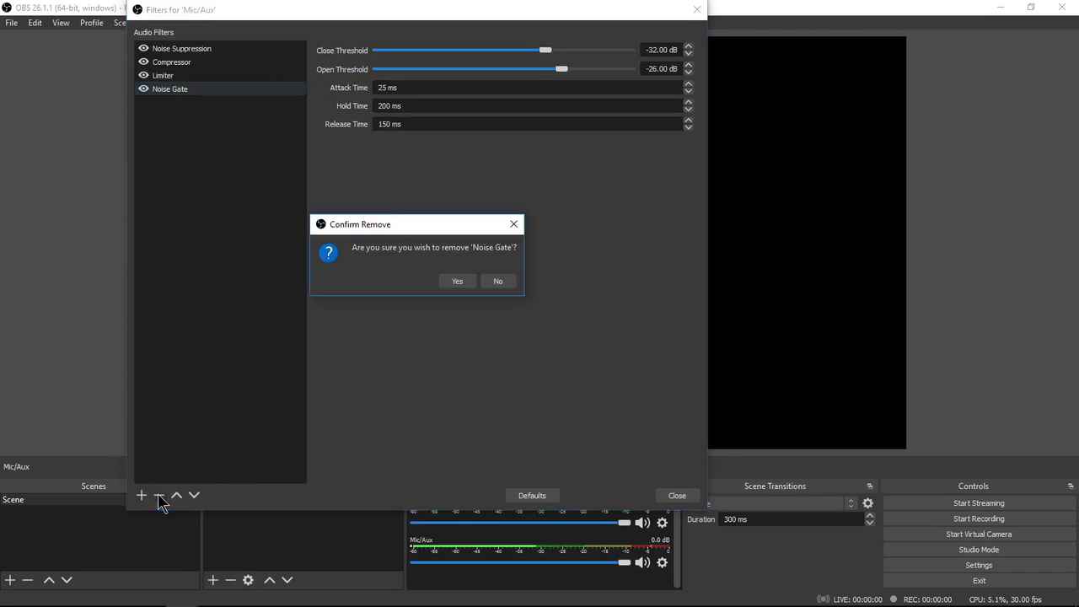
click(462, 281)
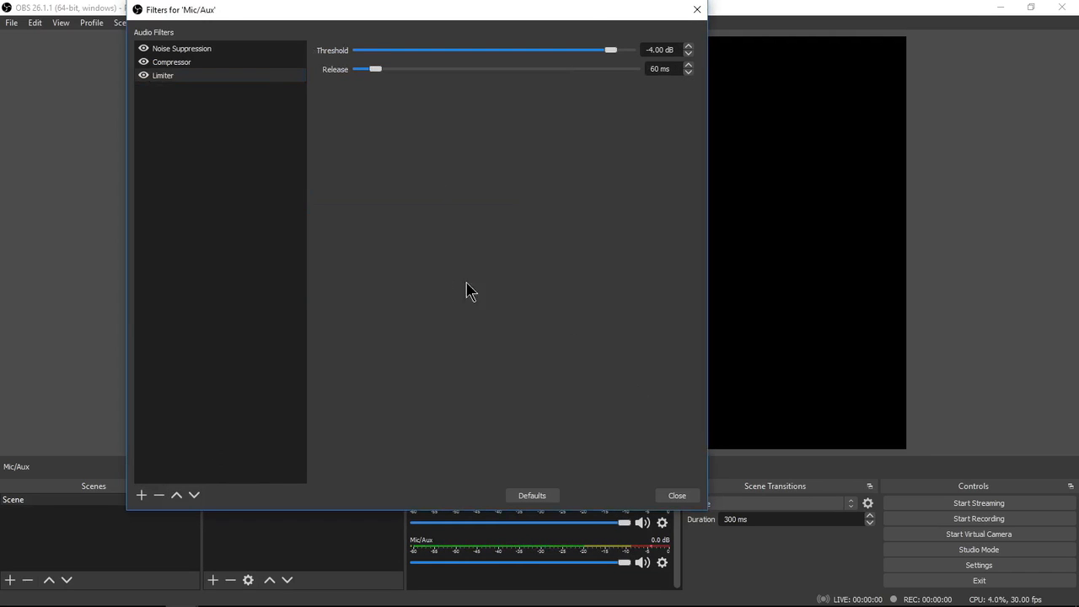
Close the microphone filters and add a Display Capture source that captures Display 1: 1600x900 @ 0,0 including the cursor
click(676, 497)
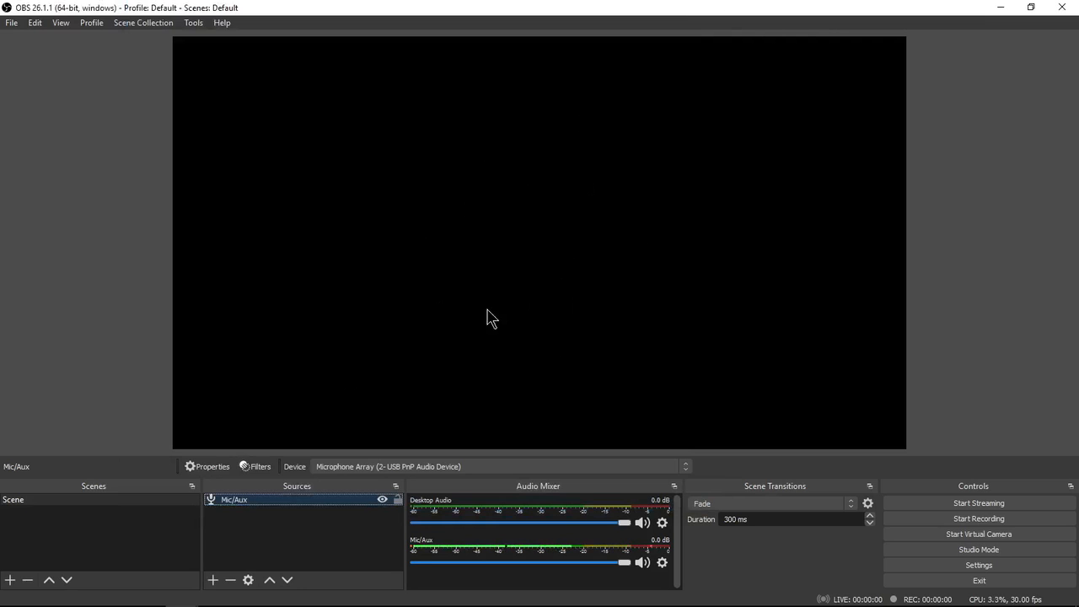
click(213, 581)
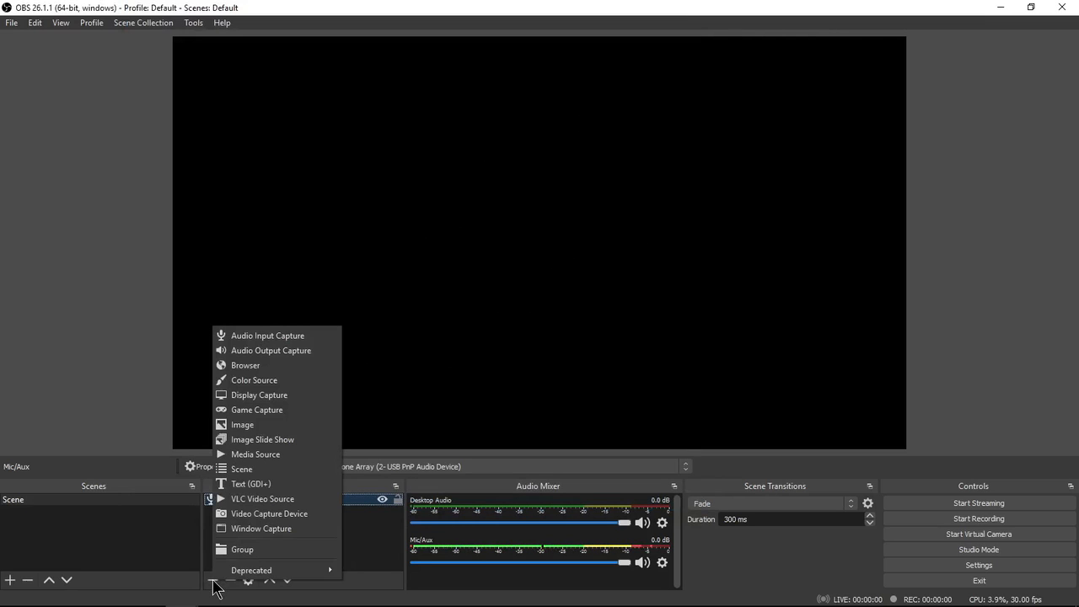
click(297, 397)
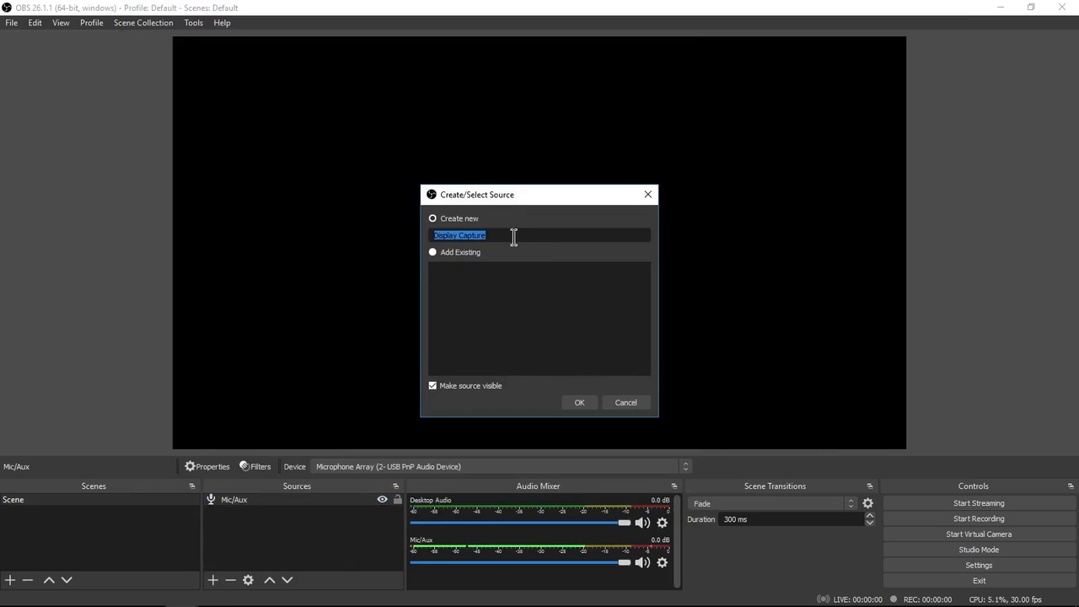
click(513, 237)
click(579, 402)
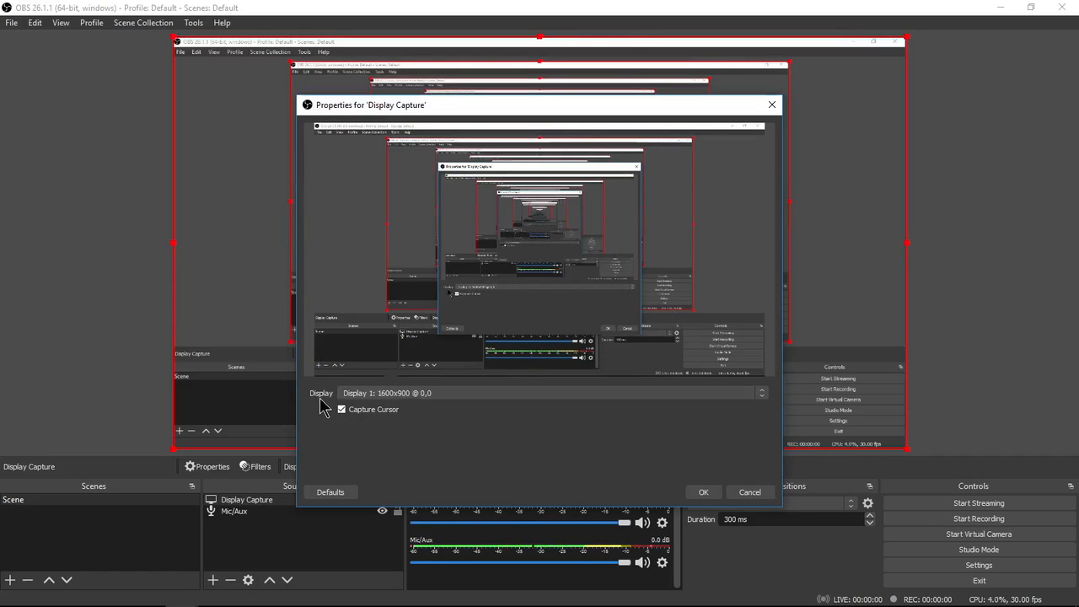
click(419, 396)
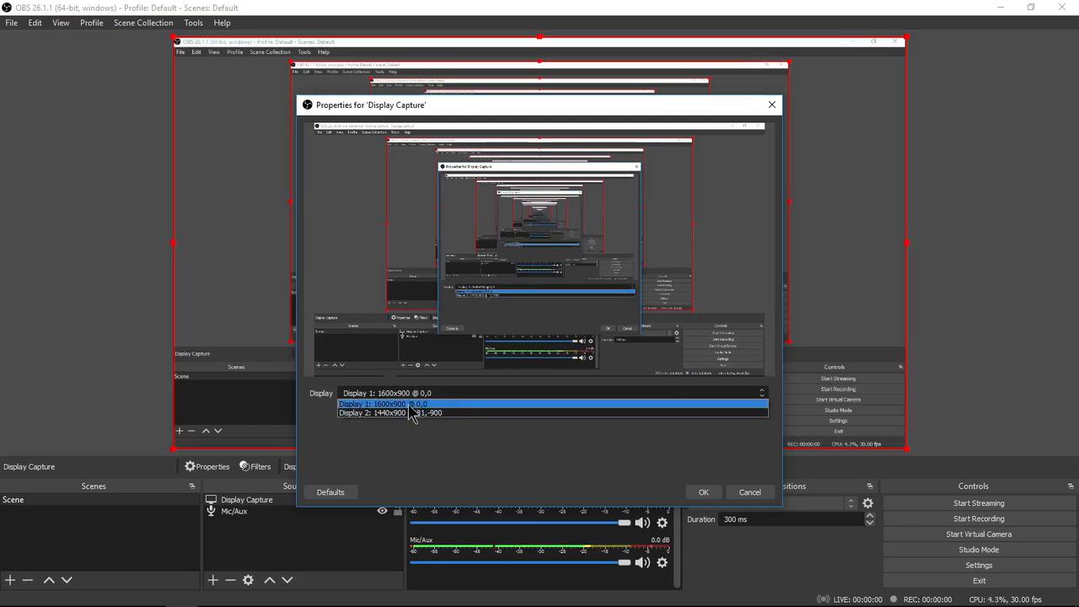
click(422, 405)
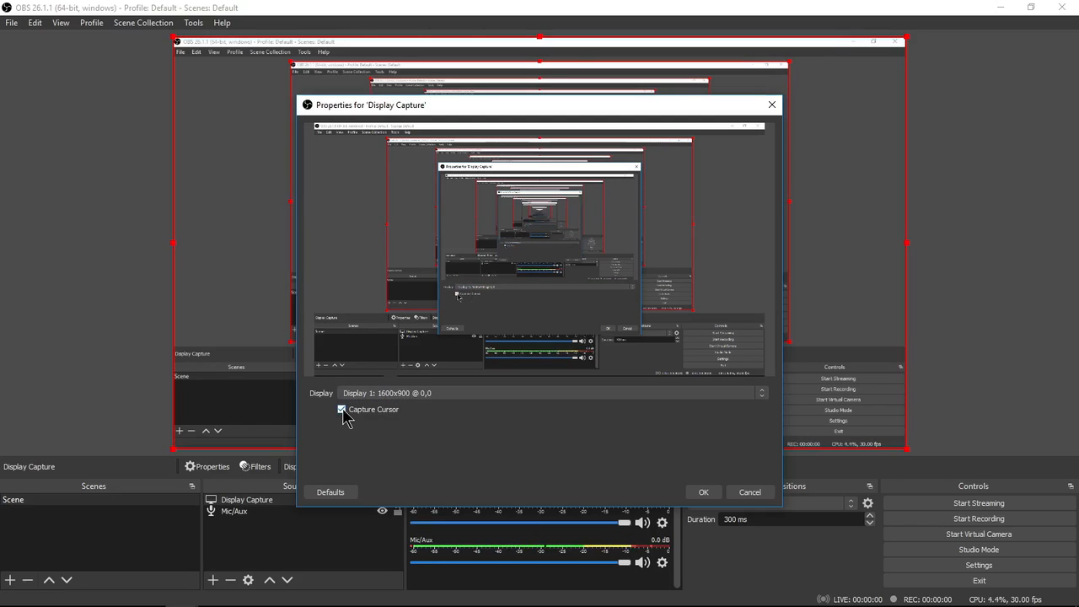
key(super+plus)
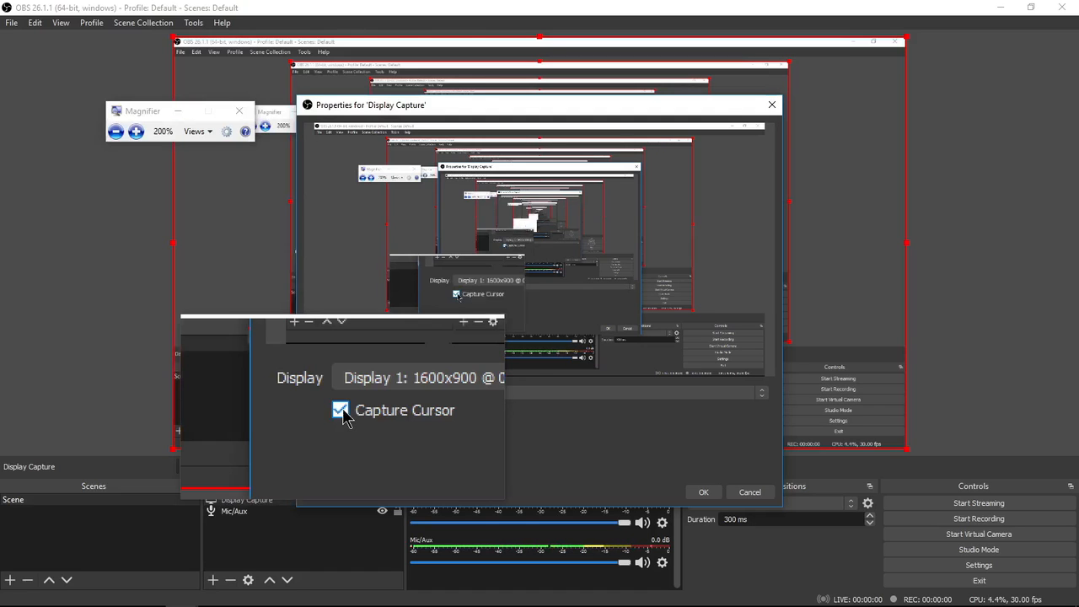
key(super+Escape)
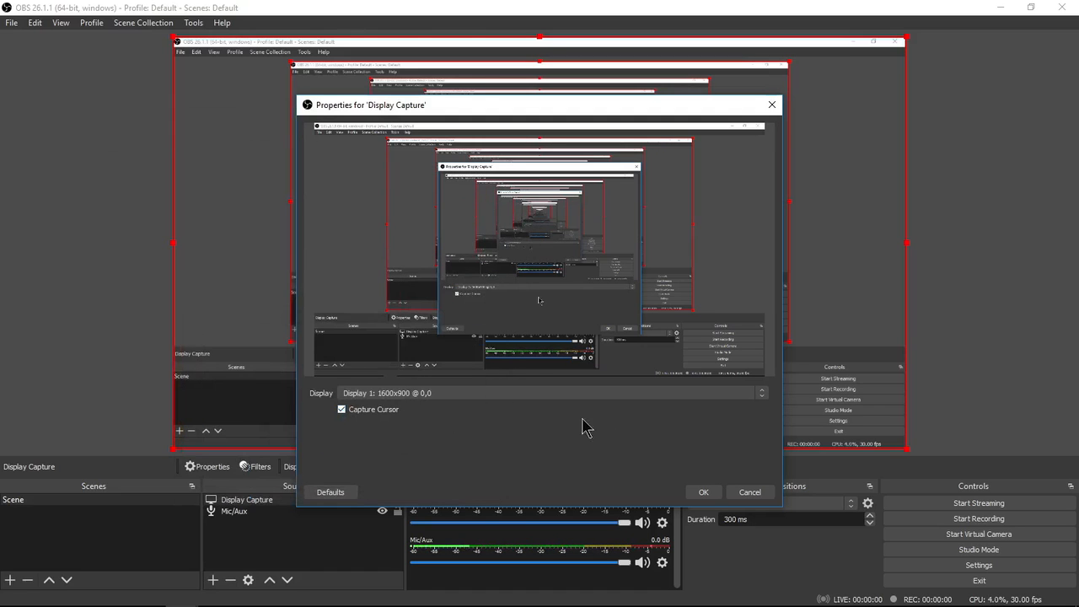
click(702, 491)
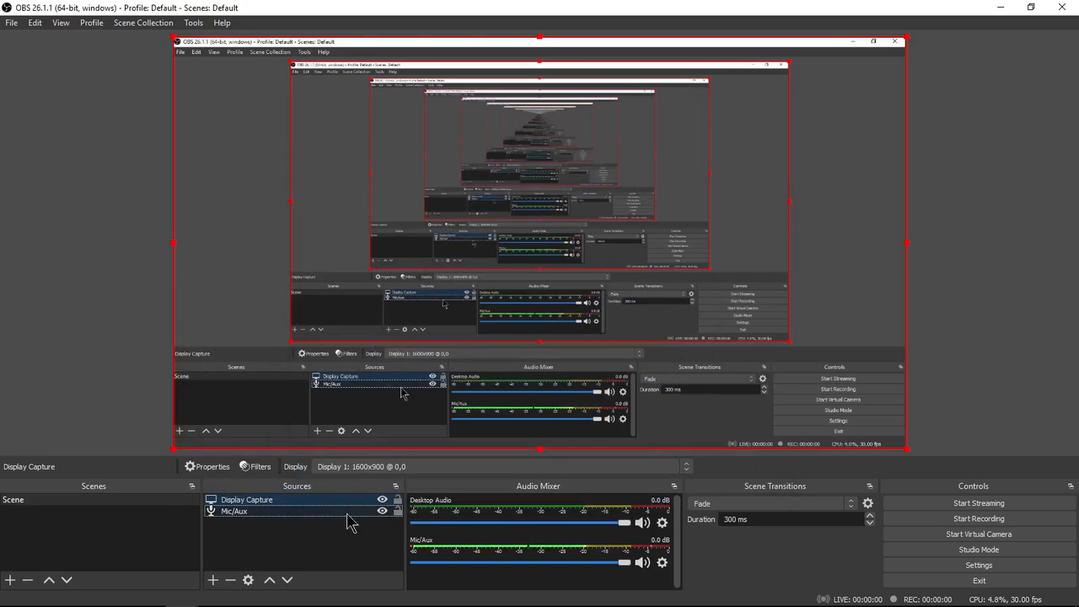
Hide the Display Capture source and add a new scene named Scene 2 Intro Video
click(382, 501)
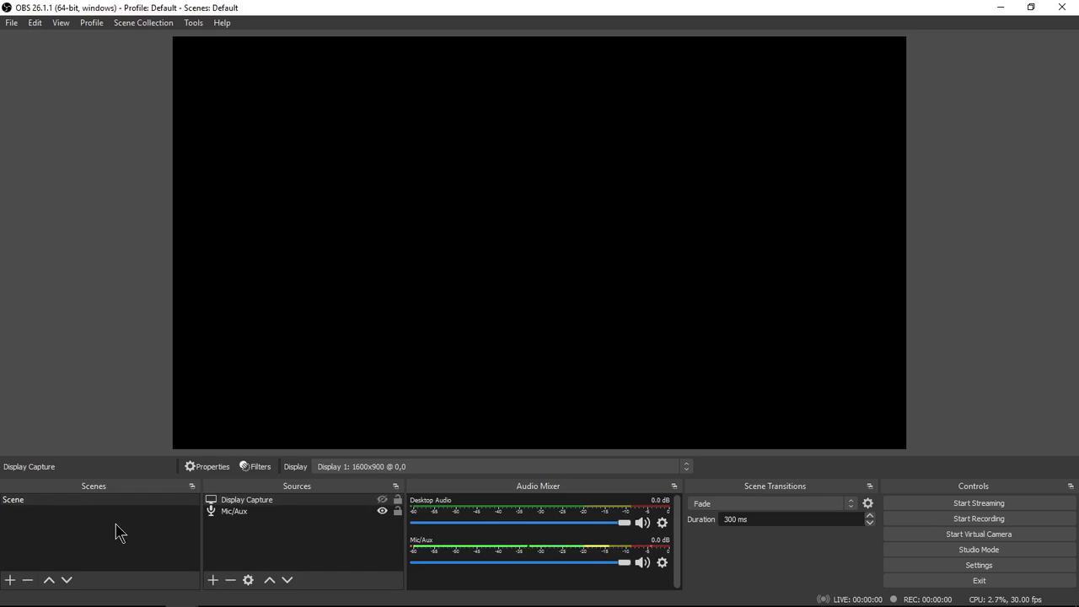
click(50, 528)
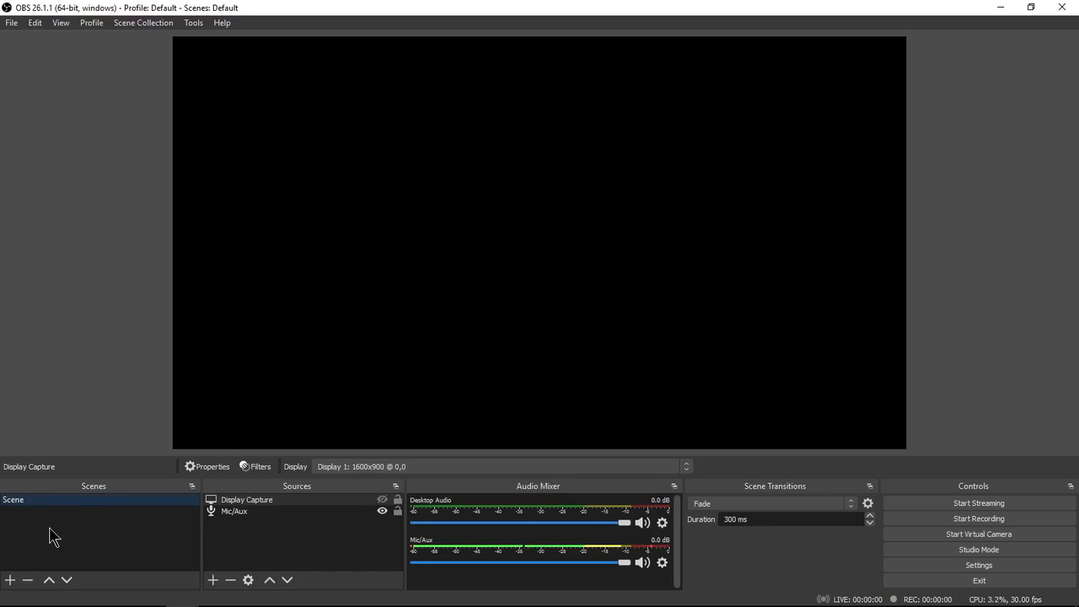
click(10, 580)
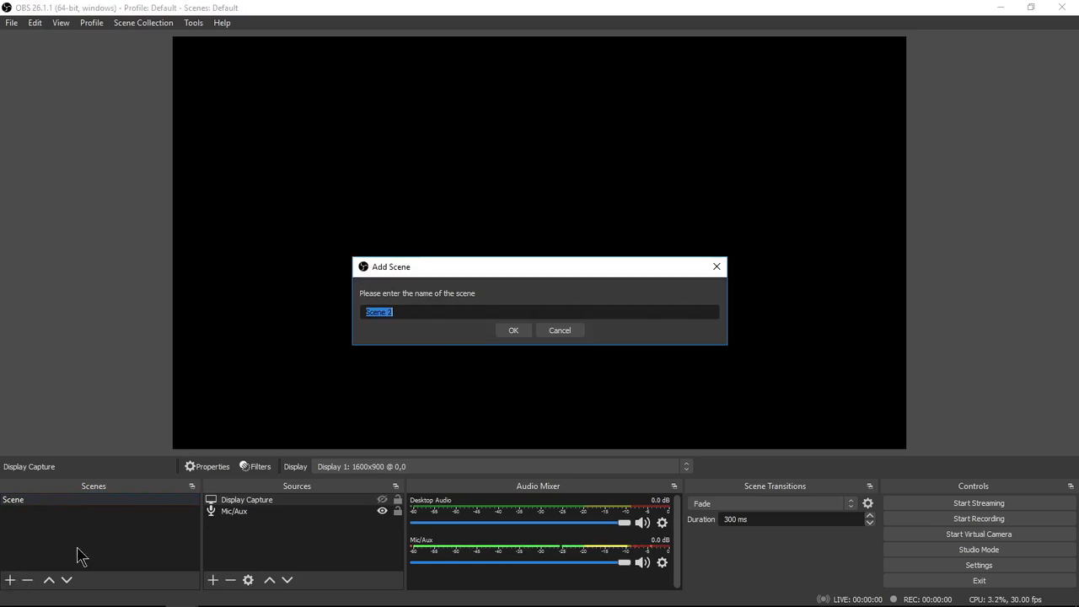
click(415, 312)
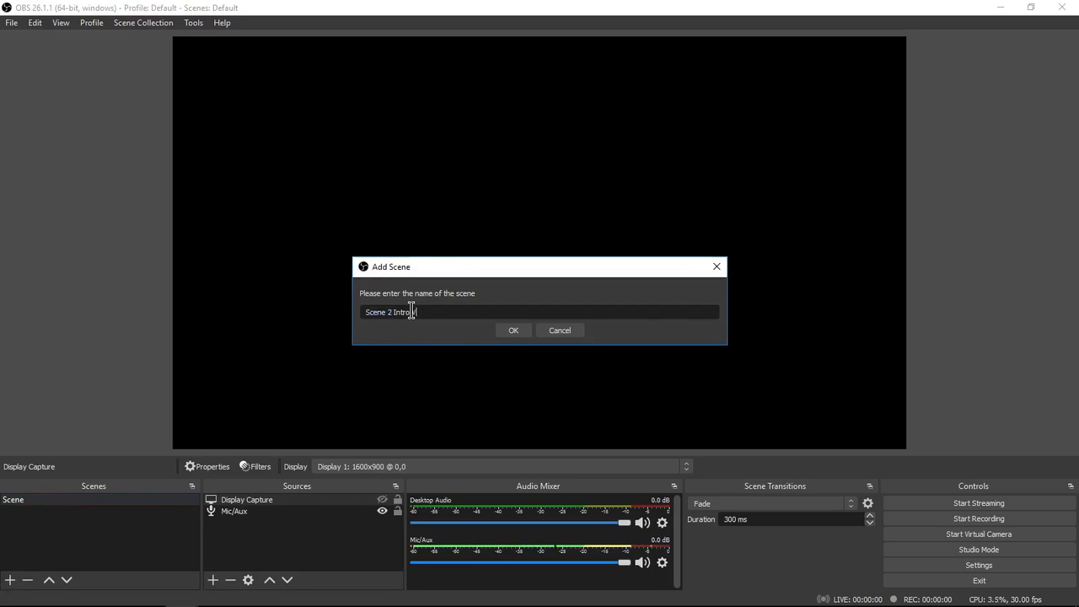
text(Intro Video)
click(513, 331)
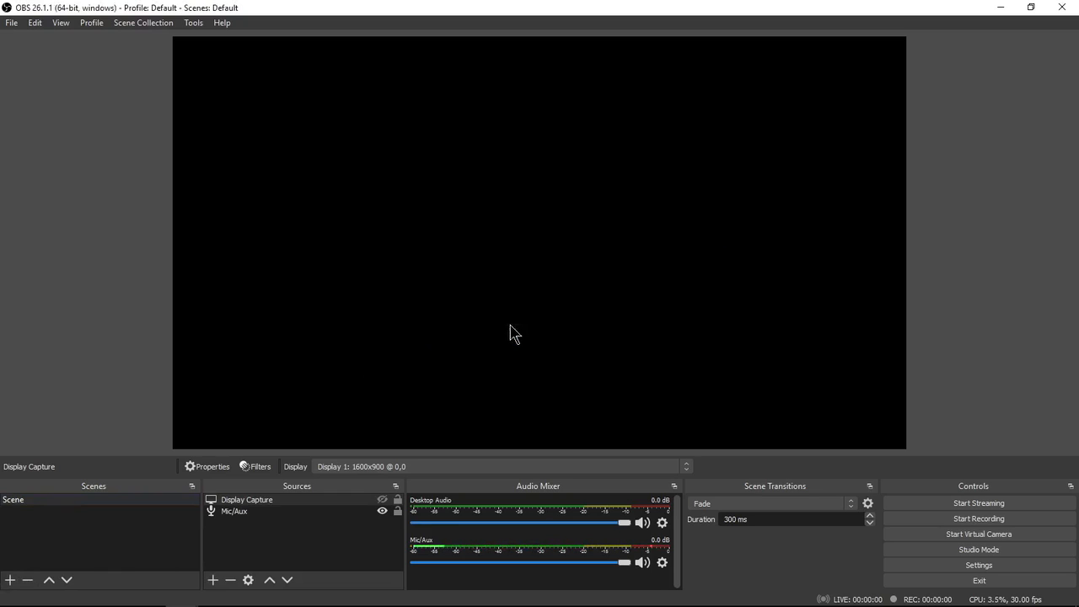
Add a new Media Source named Intro Video to the Scene 2 Intro Video scene
click(214, 581)
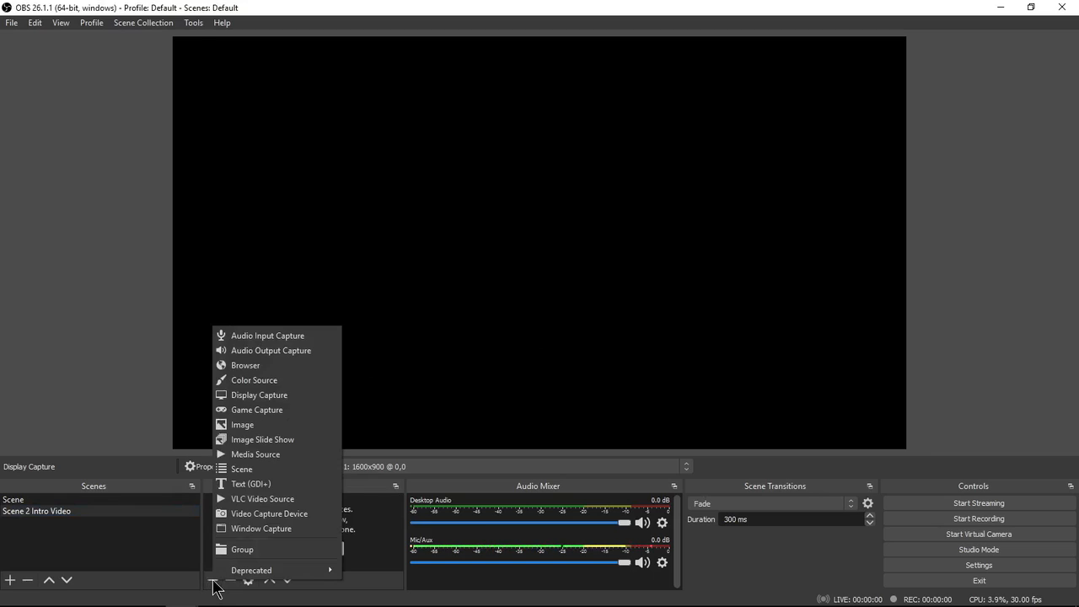
click(276, 456)
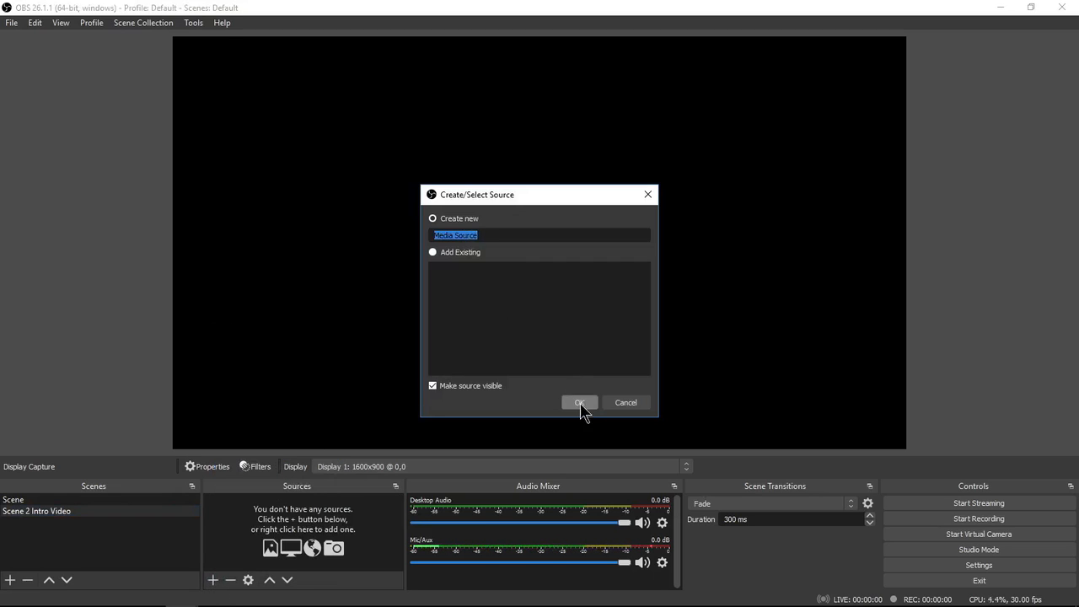
click(492, 236)
drag(491, 235, 422, 236)
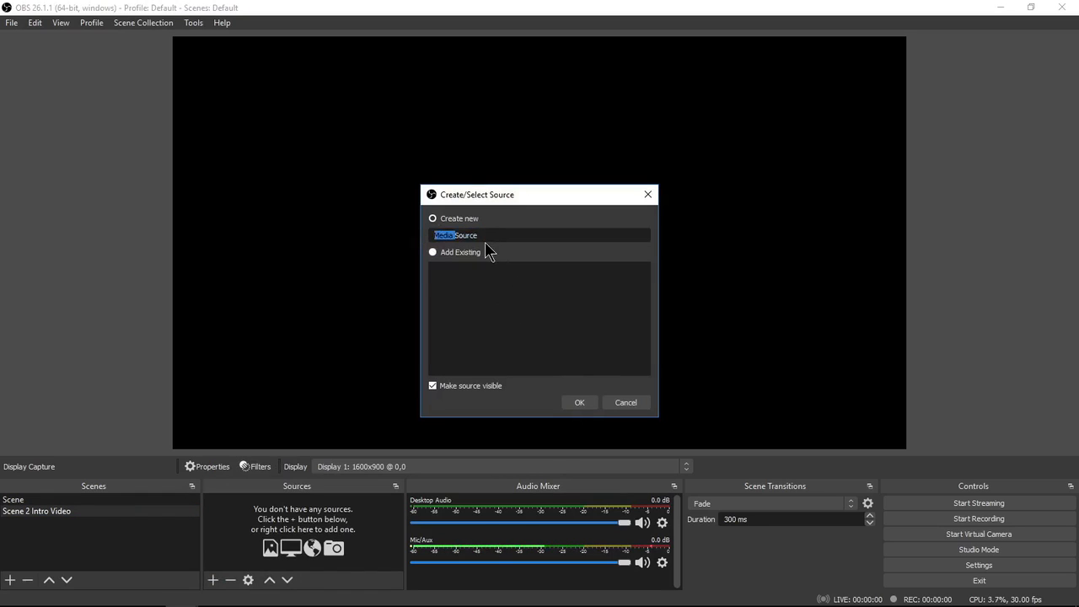
key(BackSpace)
text(Intro Video)
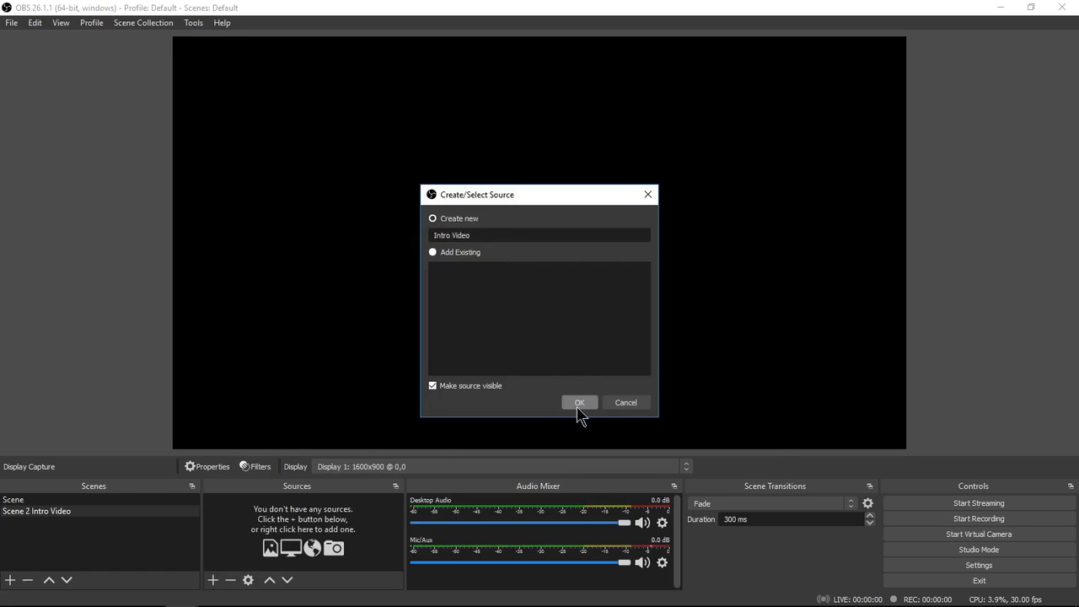
click(579, 402)
Load 02 Intro Video.mp4 from the Samples > Videos folder as the Intro Video source's local file
click(734, 390)
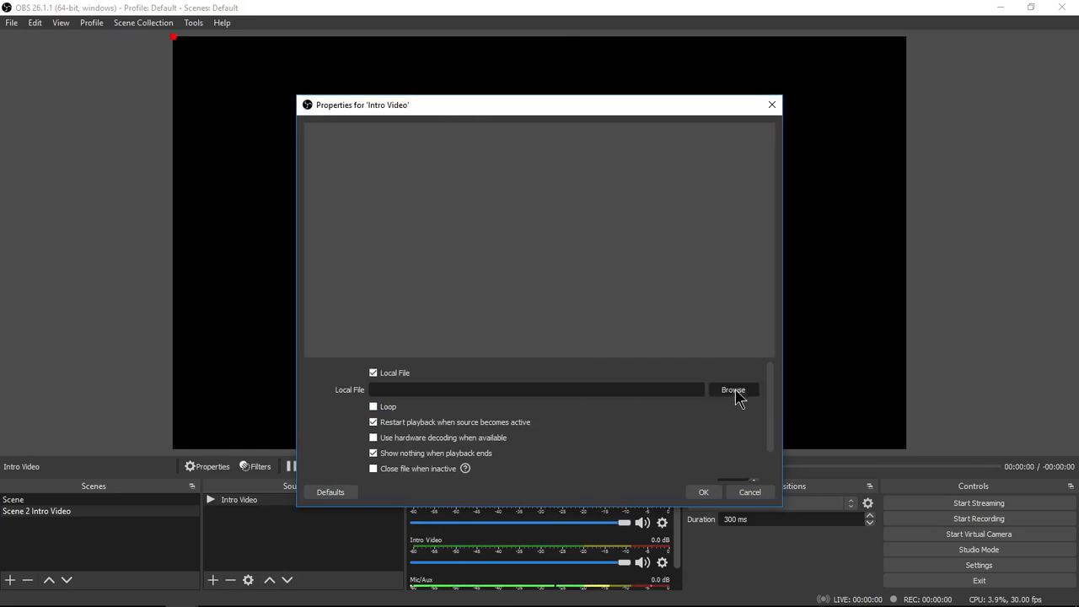
click(376, 237)
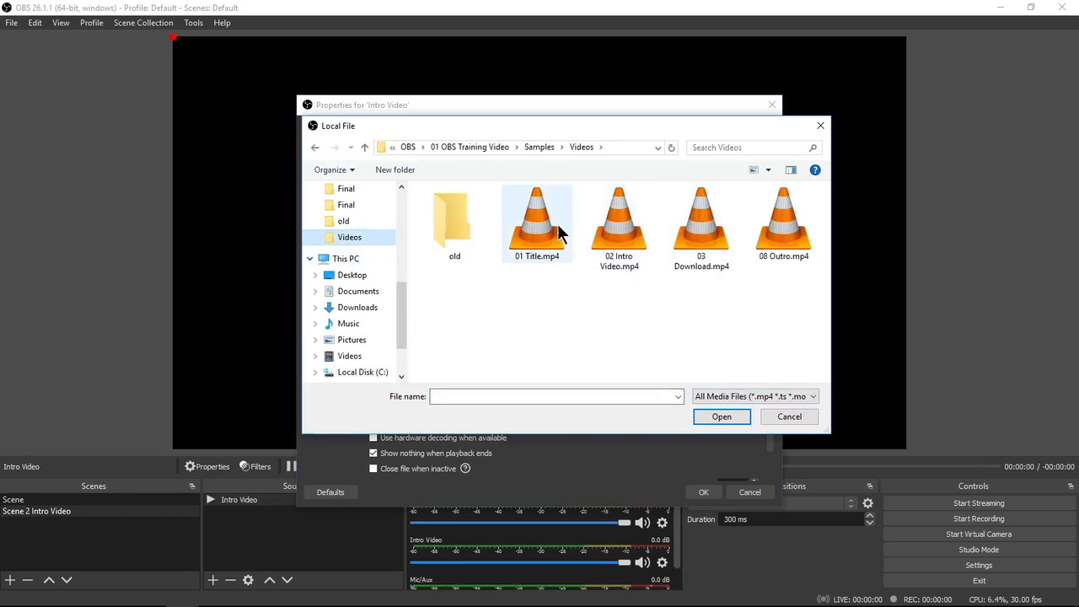
click(629, 221)
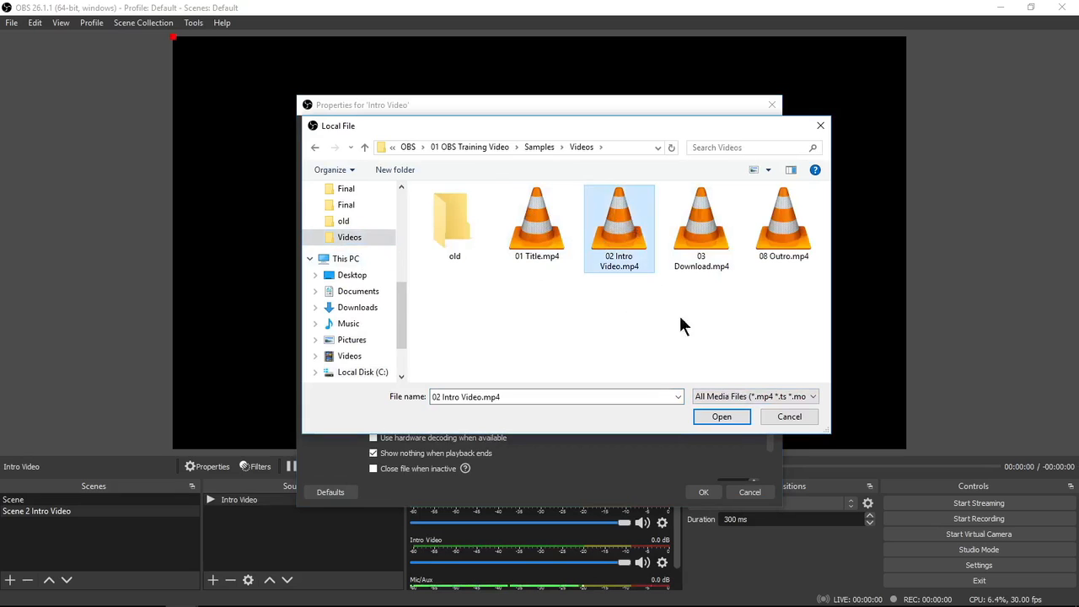
click(734, 414)
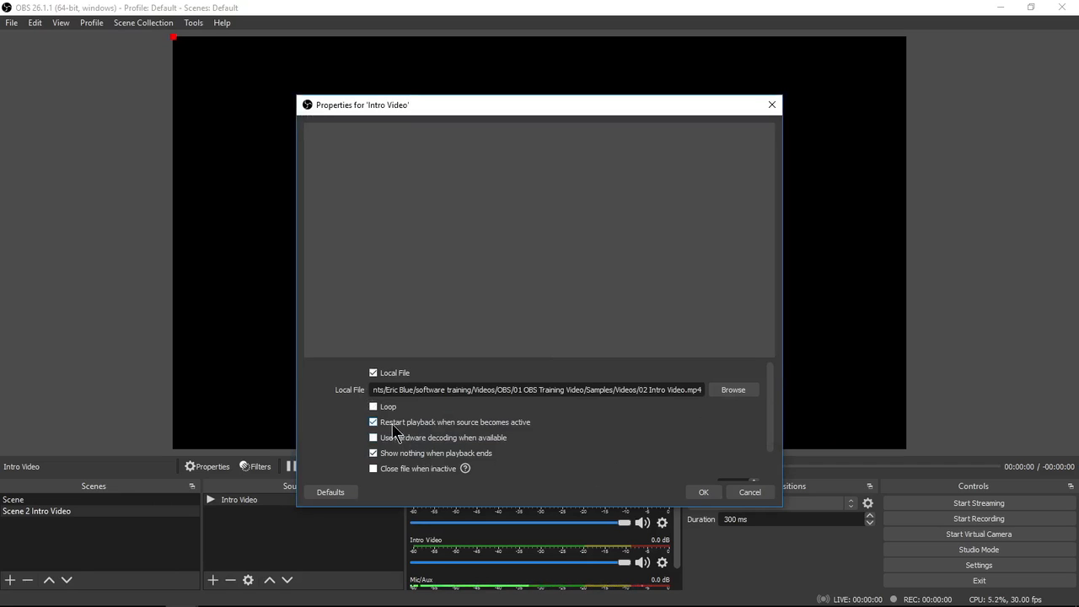
Turn off Show nothing when playback ends for the Intro Video source and accept its properties
key(super+plus)
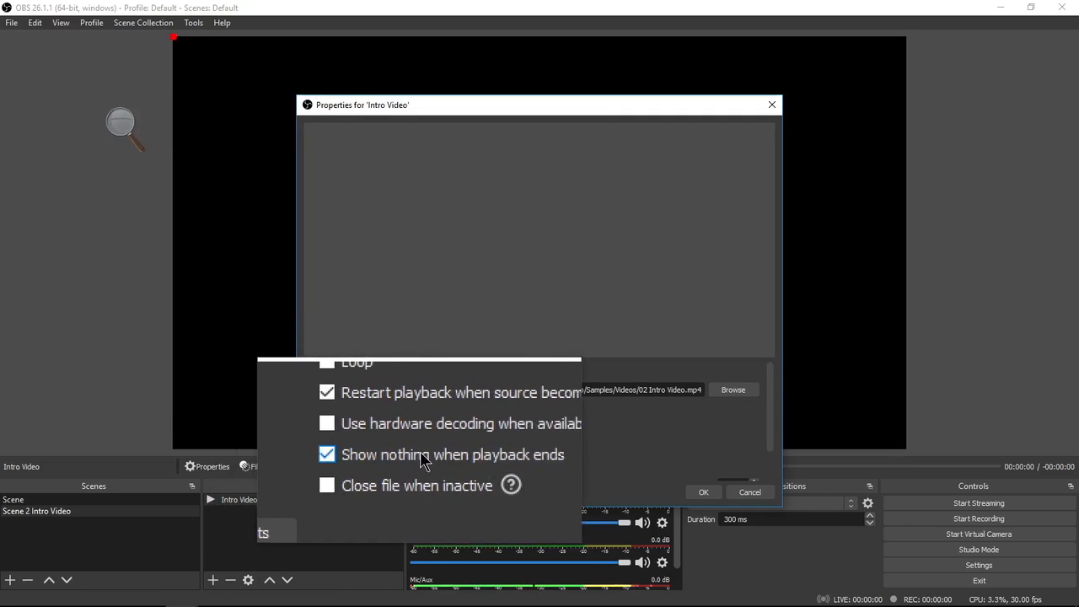
click(407, 460)
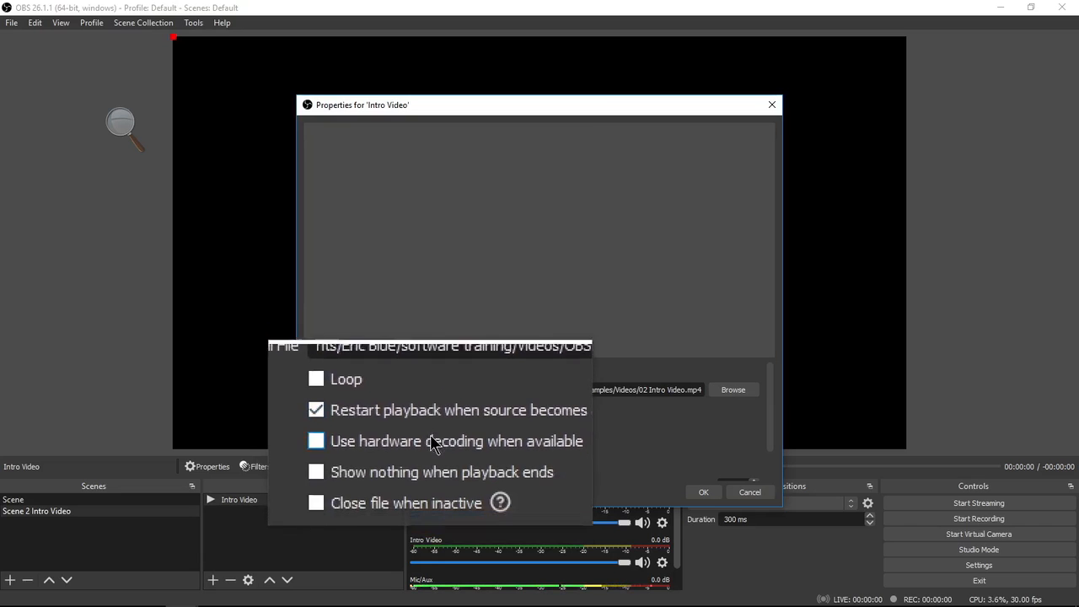
key(super+Escape)
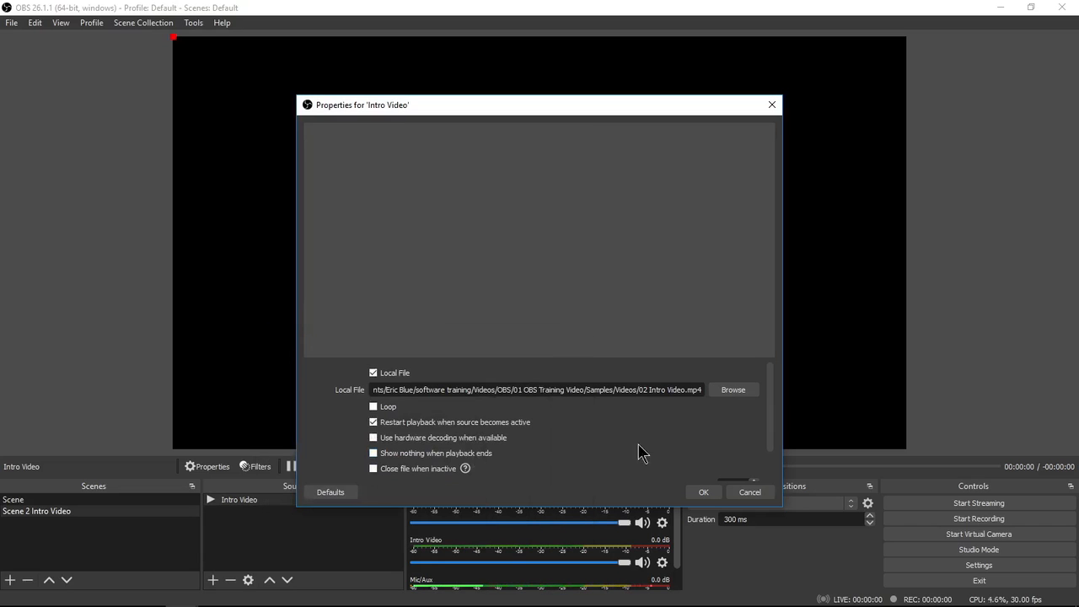
click(702, 493)
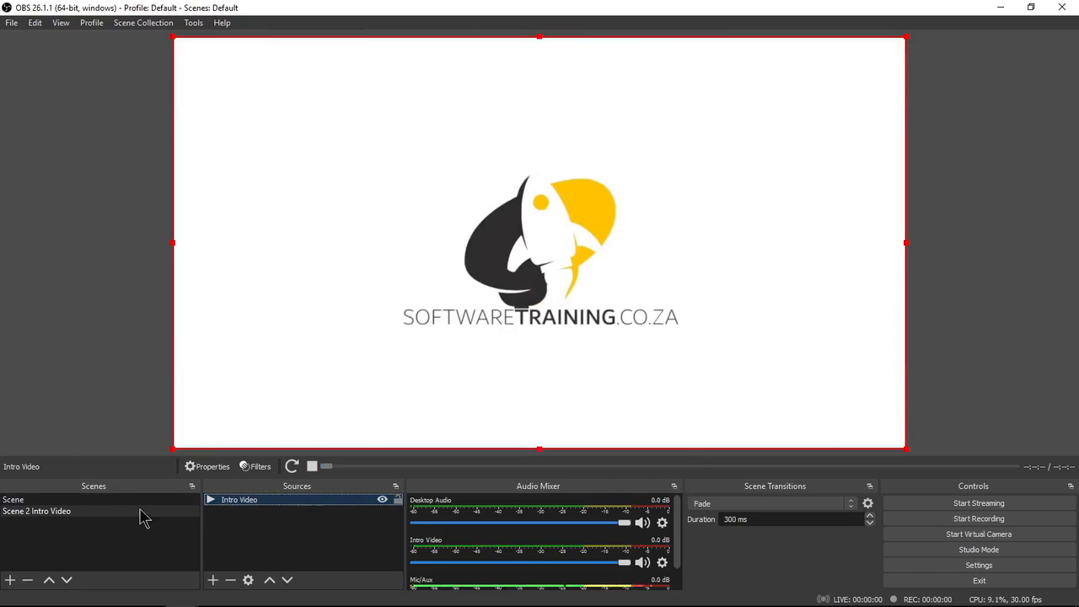
In the Advanced Audio Properties, set Intro Video's audio monitoring to Monitor Only (mute output)
click(32, 513)
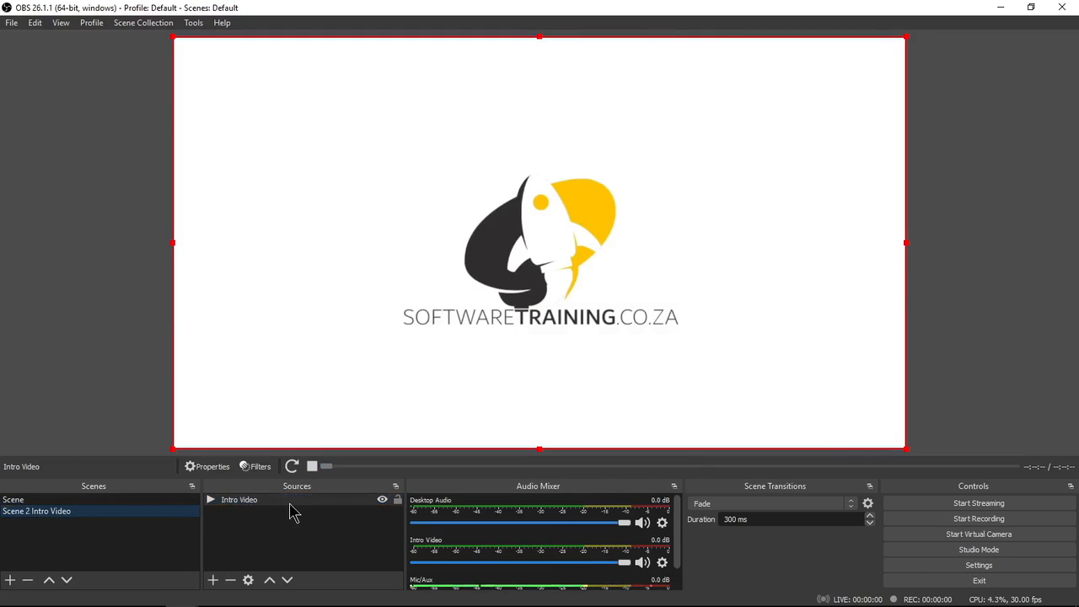
scroll(682, 546, down, 1)
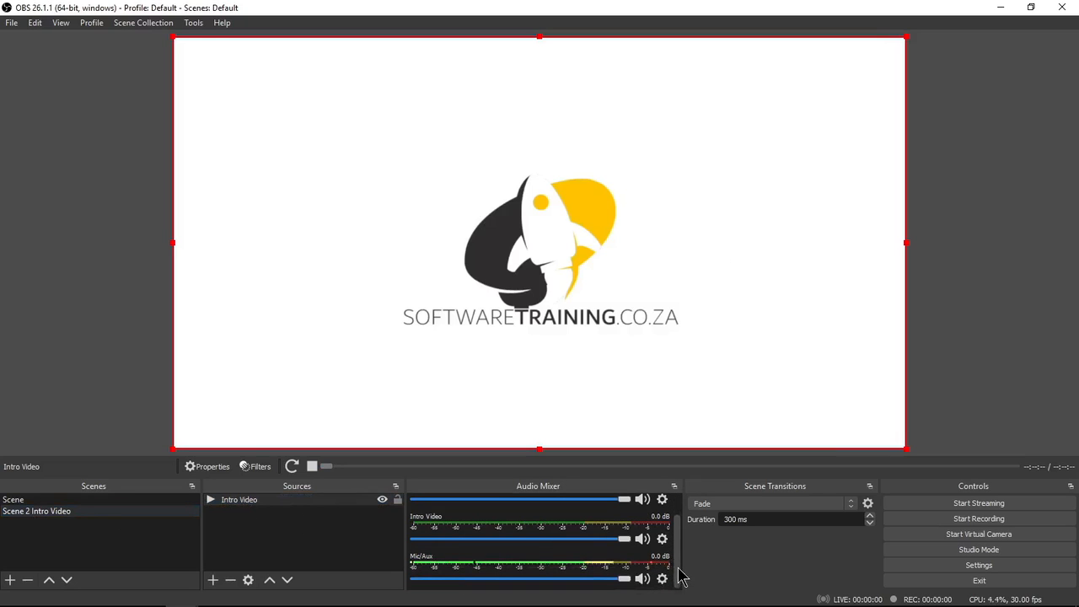
click(663, 580)
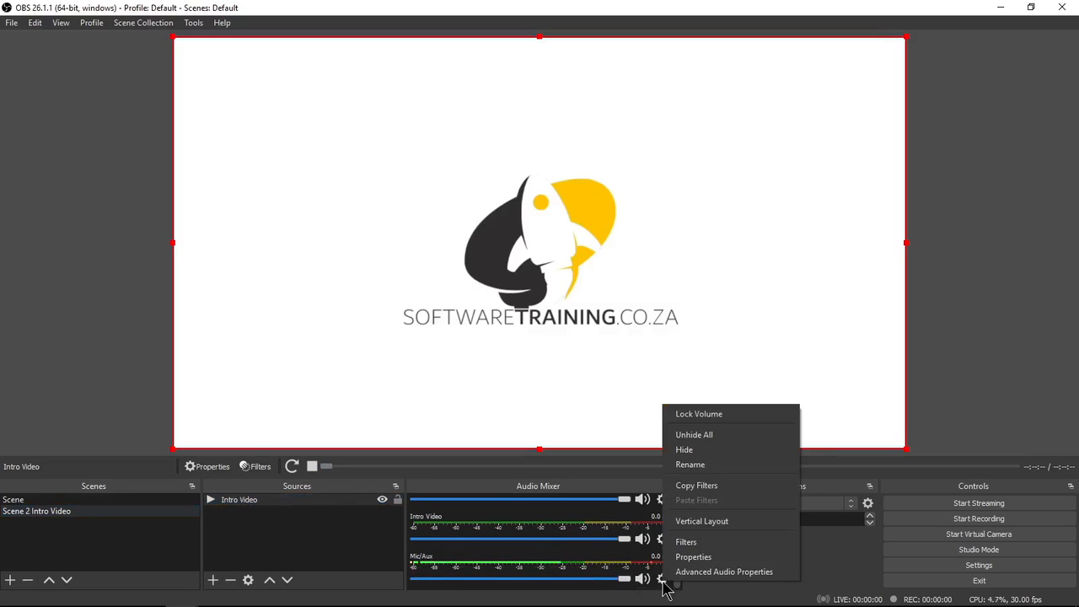
click(717, 572)
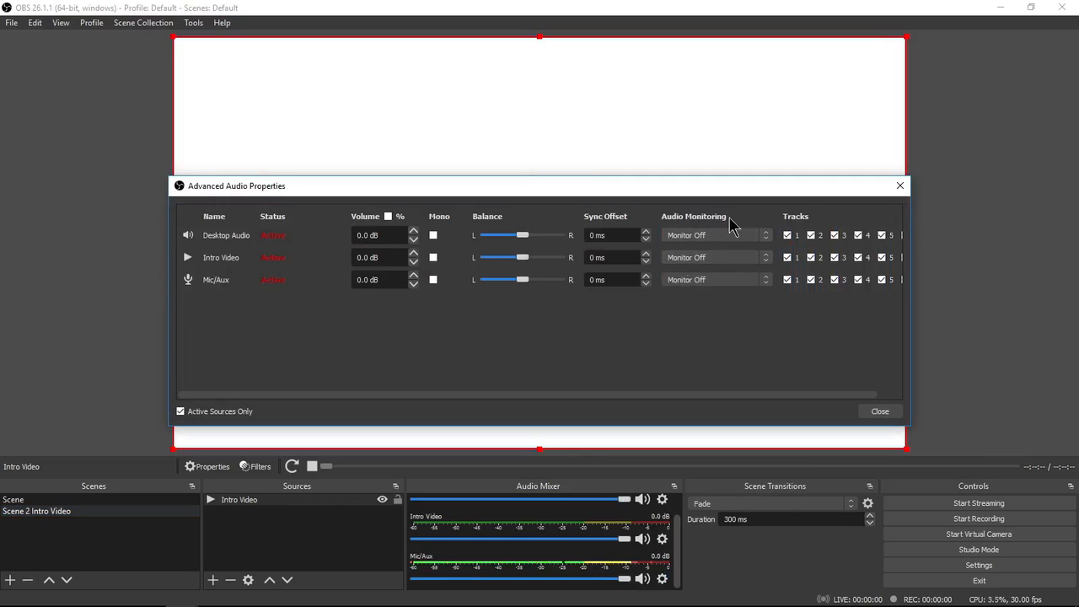
click(748, 263)
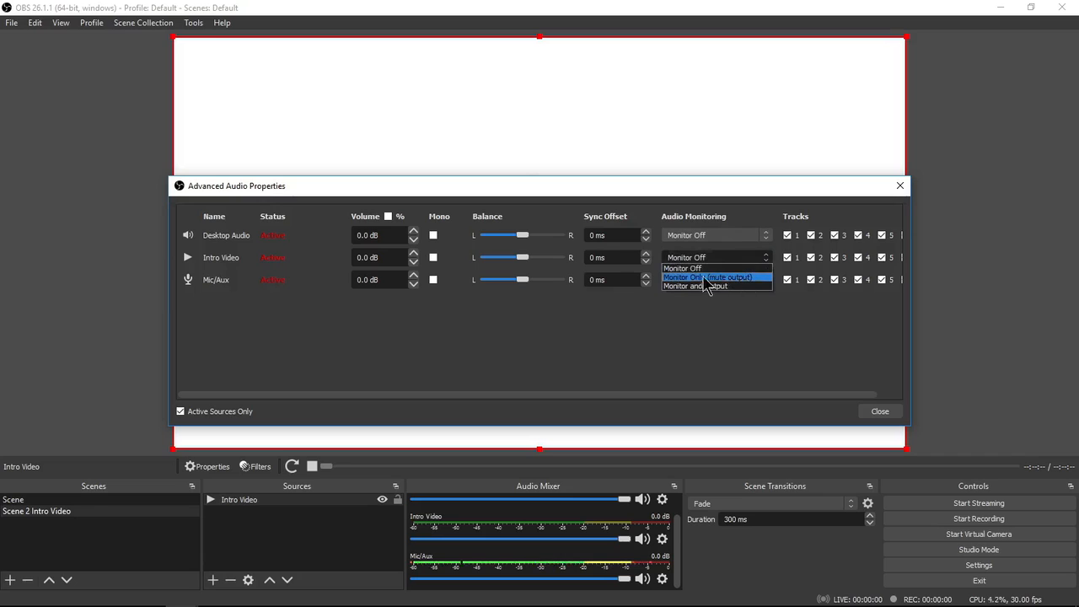
click(748, 278)
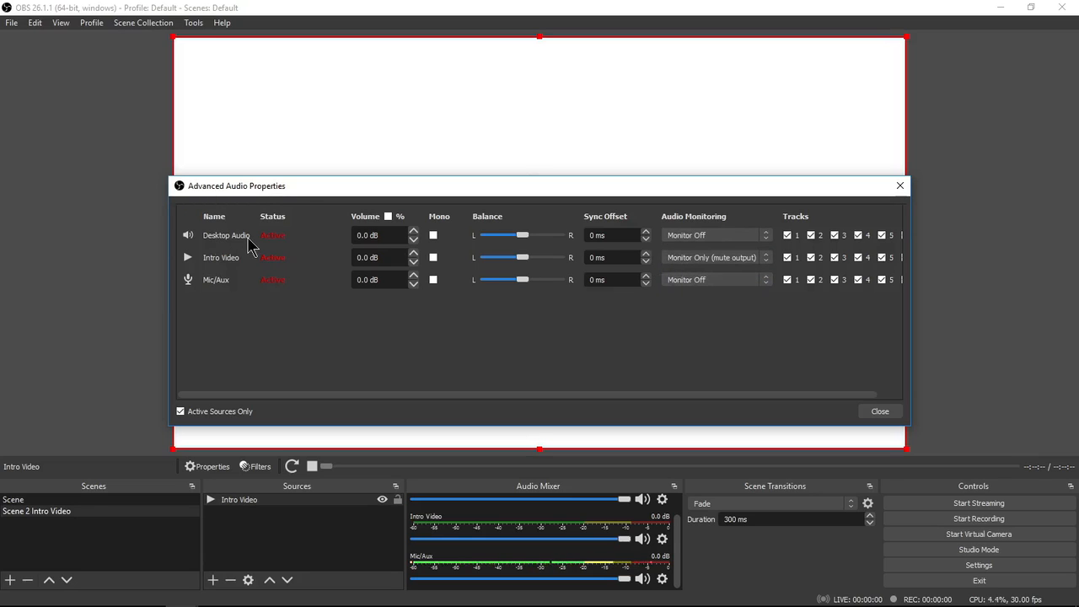
Set Desktop Audio's audio monitoring to Monitor and Output and close the Advanced Audio Properties
click(700, 237)
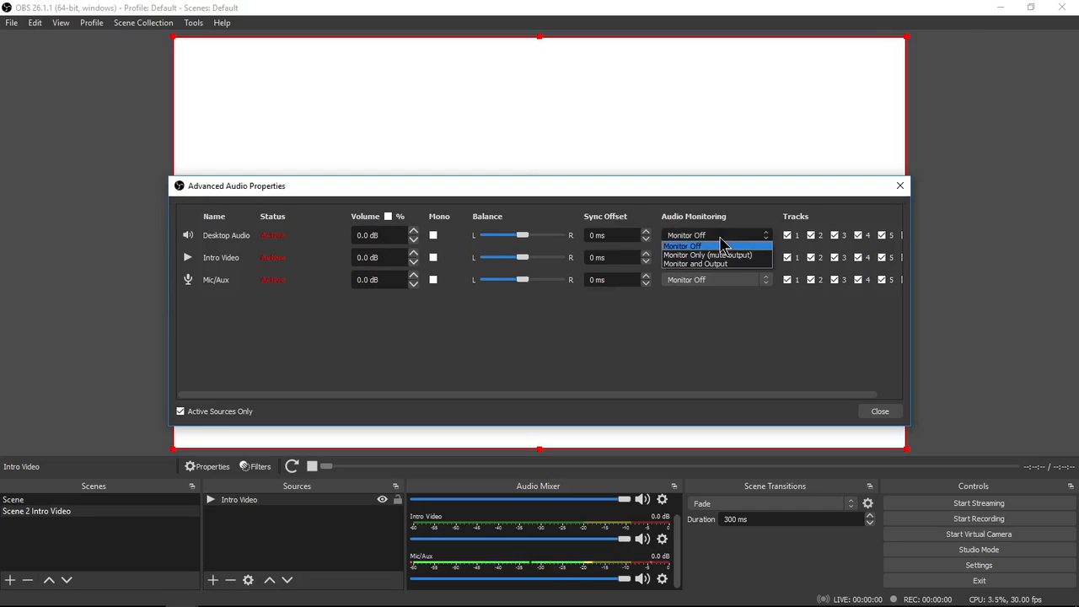
click(735, 264)
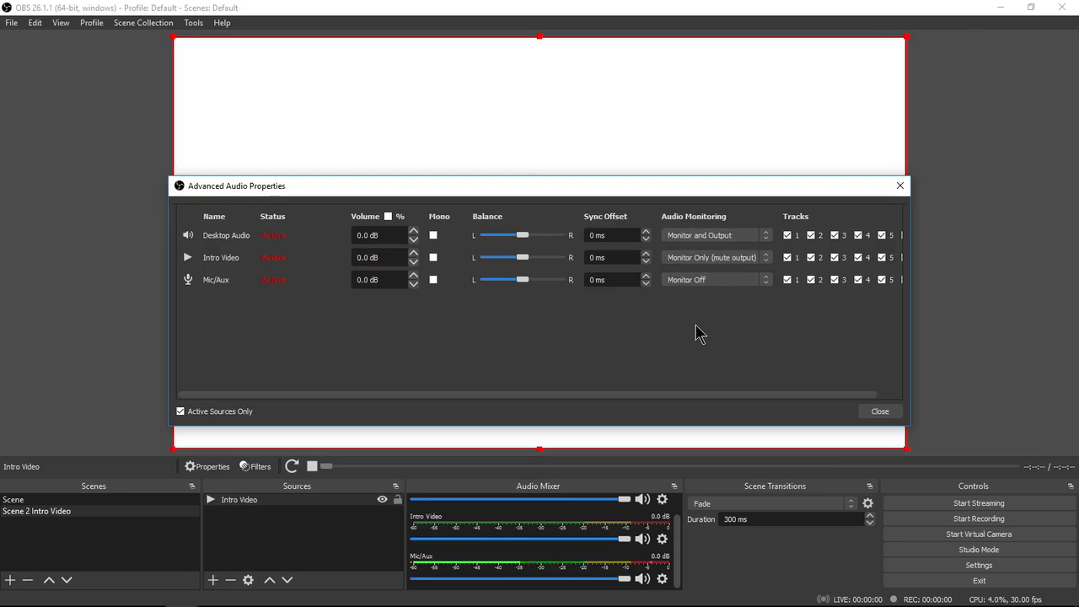
click(890, 411)
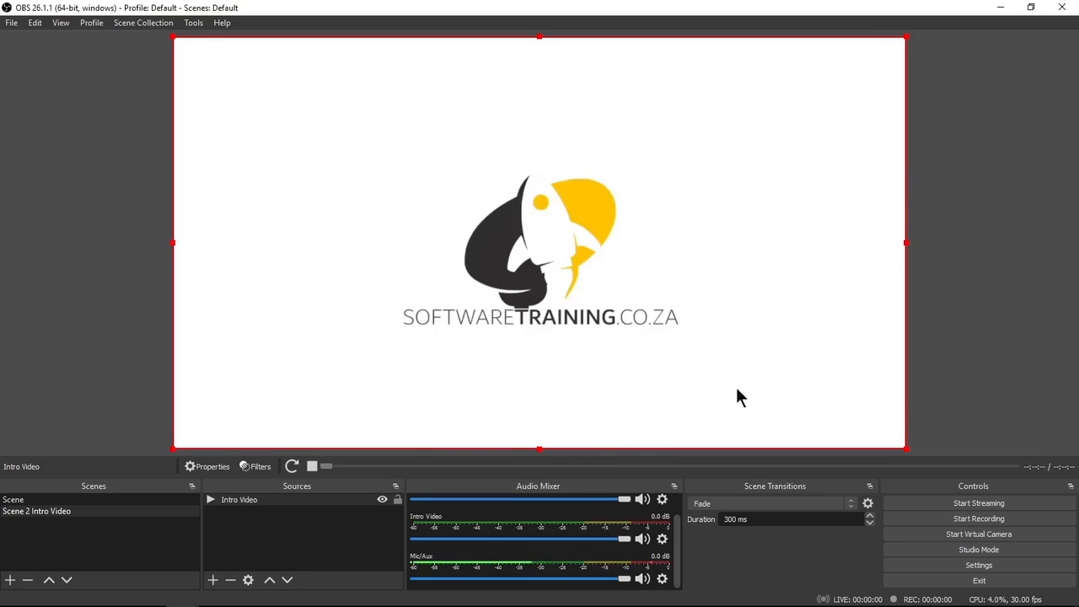
Check the intro video's playback by switching from Scene to Scene 2 Intro Video and back
click(53, 501)
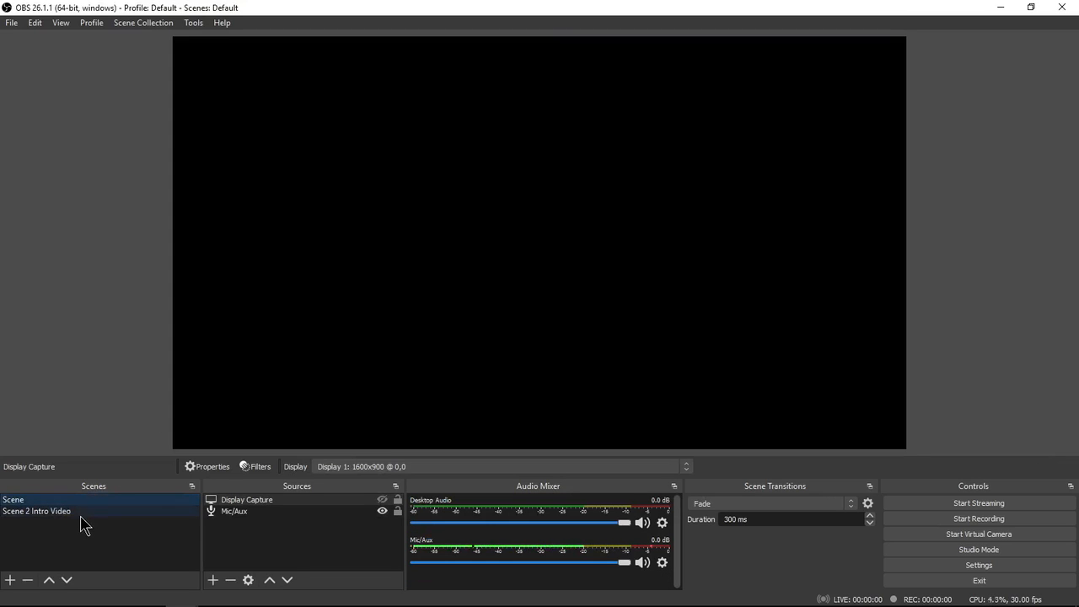
click(80, 512)
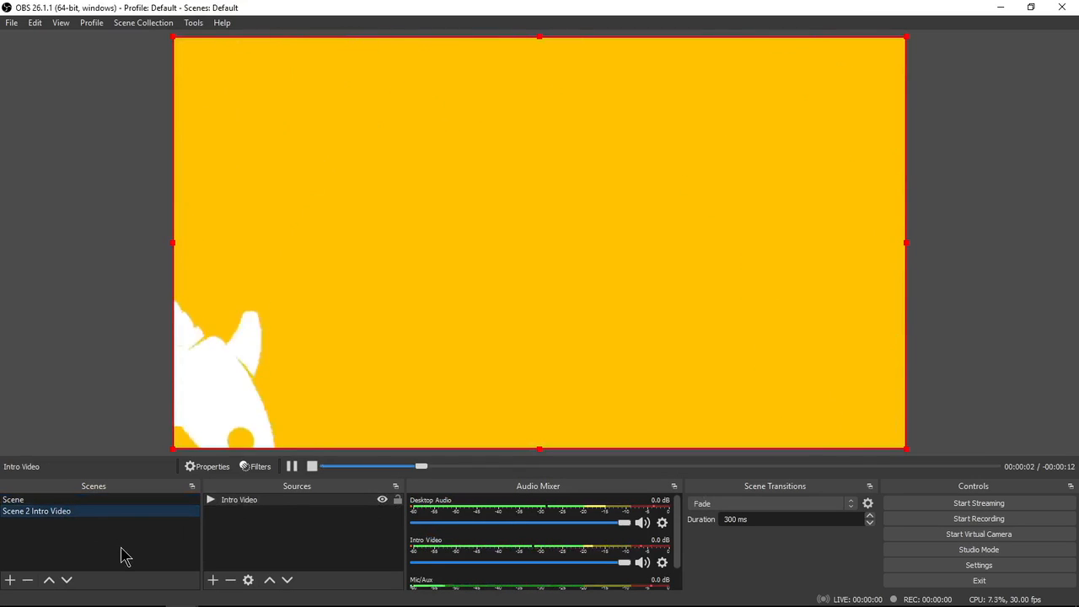
click(58, 501)
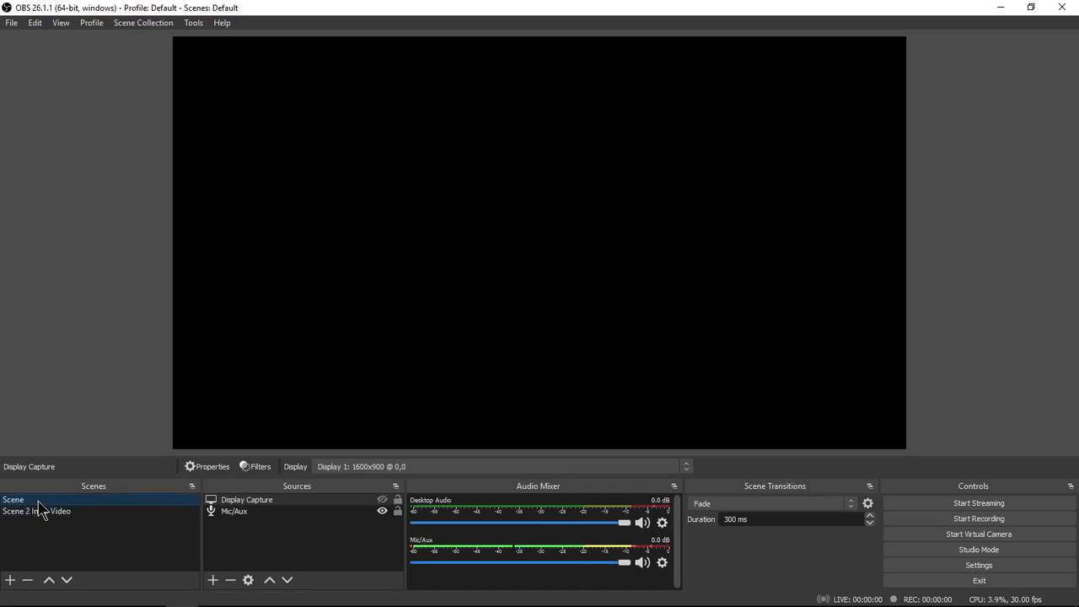
In the hotkey settings, assign Alt + 1 to Switch to scene for Scene
click(12, 23)
click(44, 75)
click(262, 253)
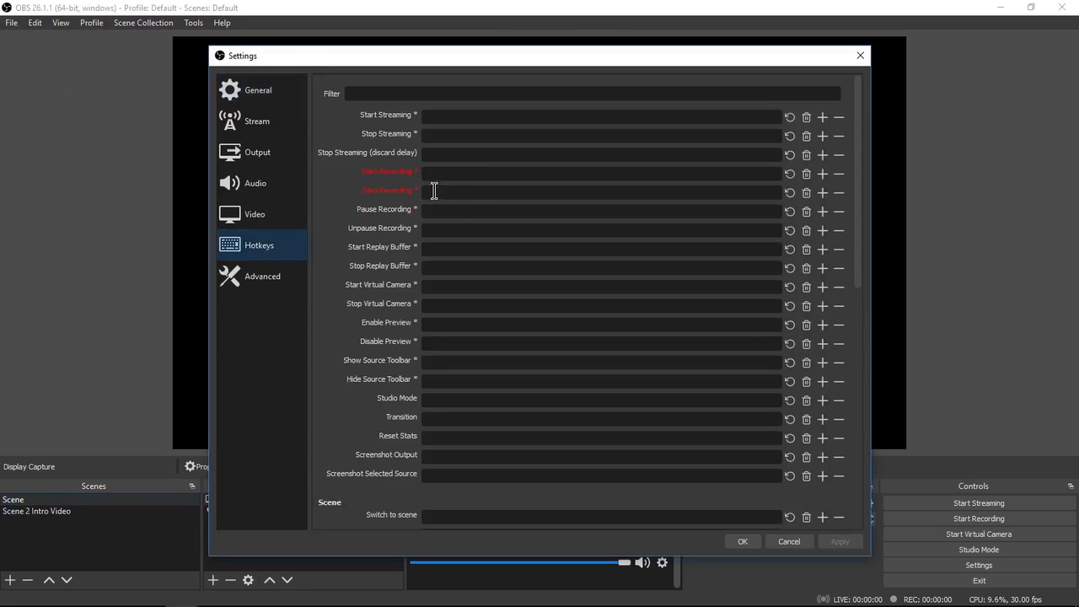
mouse_move(442, 173)
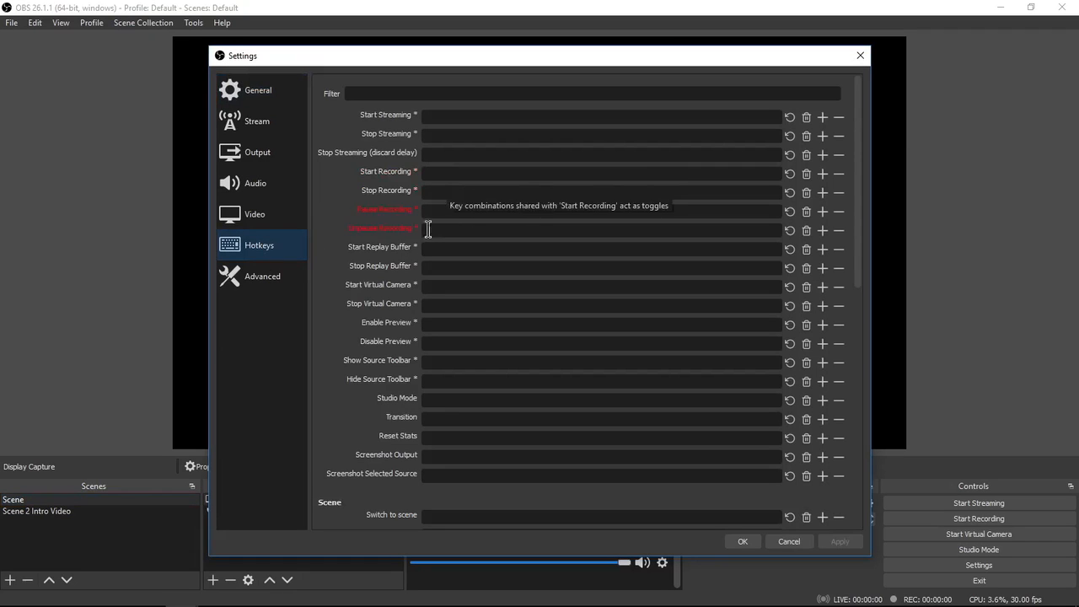
scroll(337, 224, down, 5)
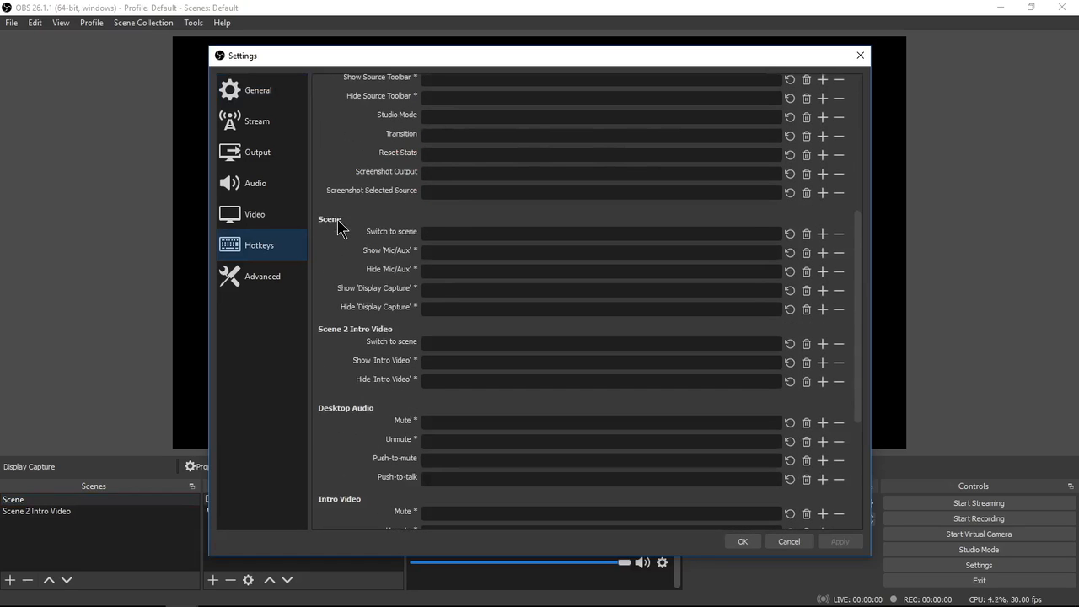
click(456, 233)
key(alt+1)
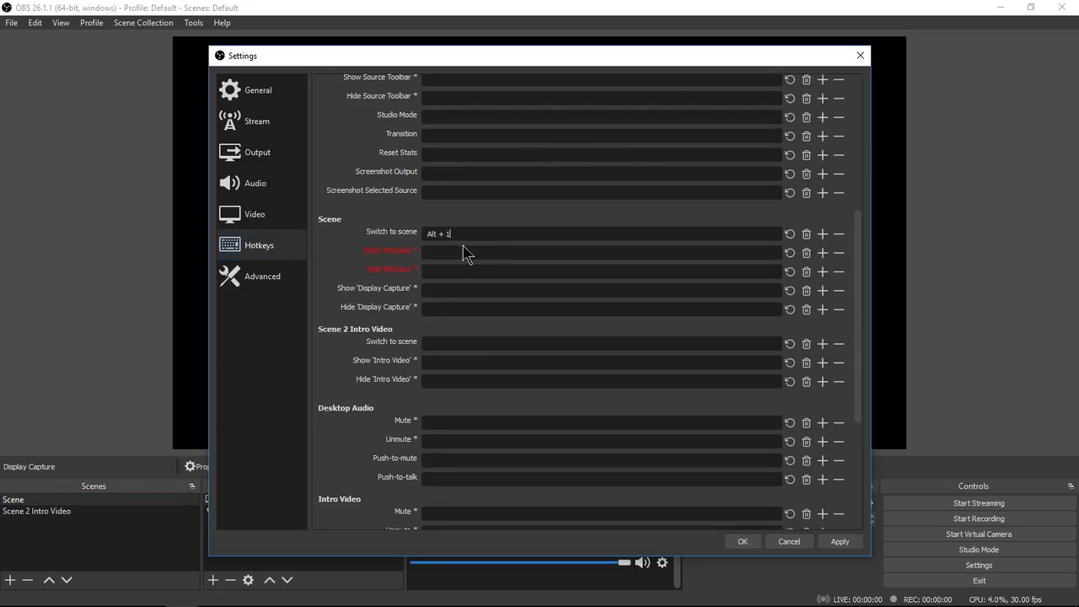
Assign Alt + 2 to Switch to scene for Scene 2 Intro Video, then apply and close the settings
click(441, 344)
key(alt+2)
click(840, 541)
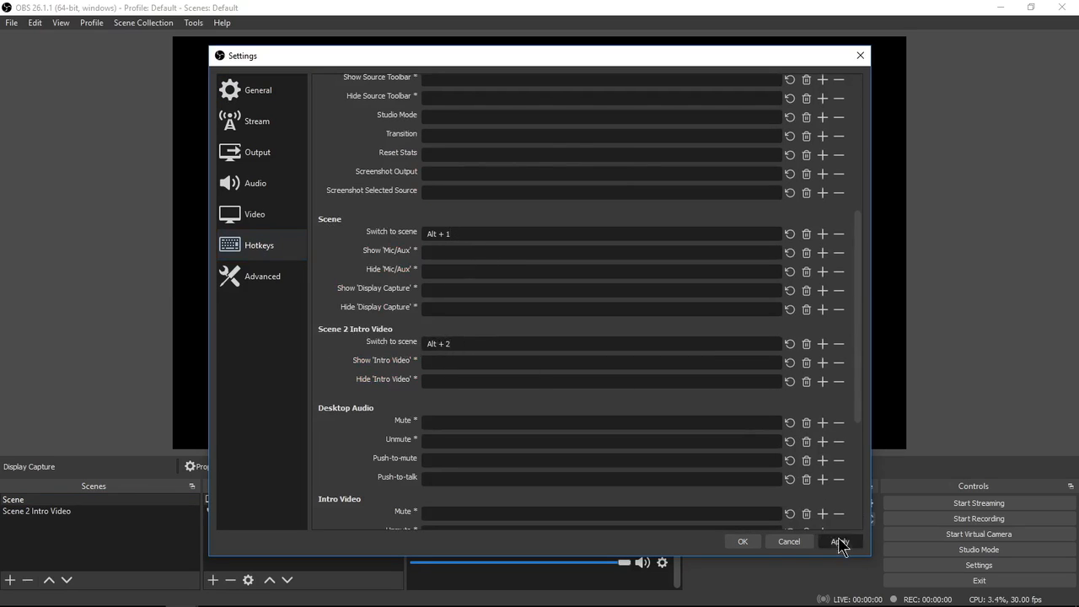
click(742, 541)
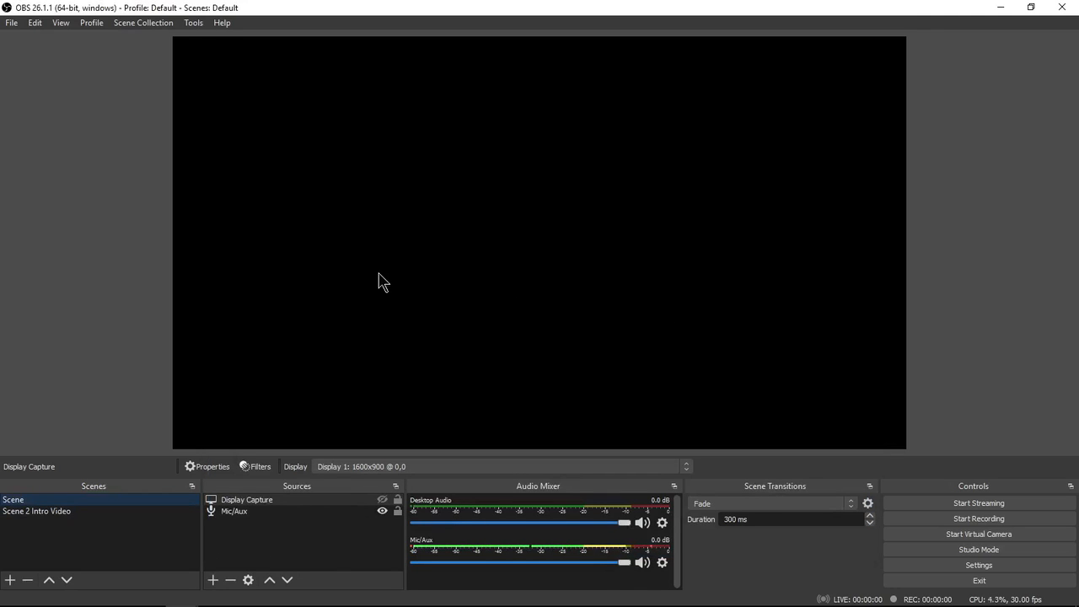
Test the scene hotkeys by switching to Scene 2 Intro Video and back to Scene
key(alt+2)
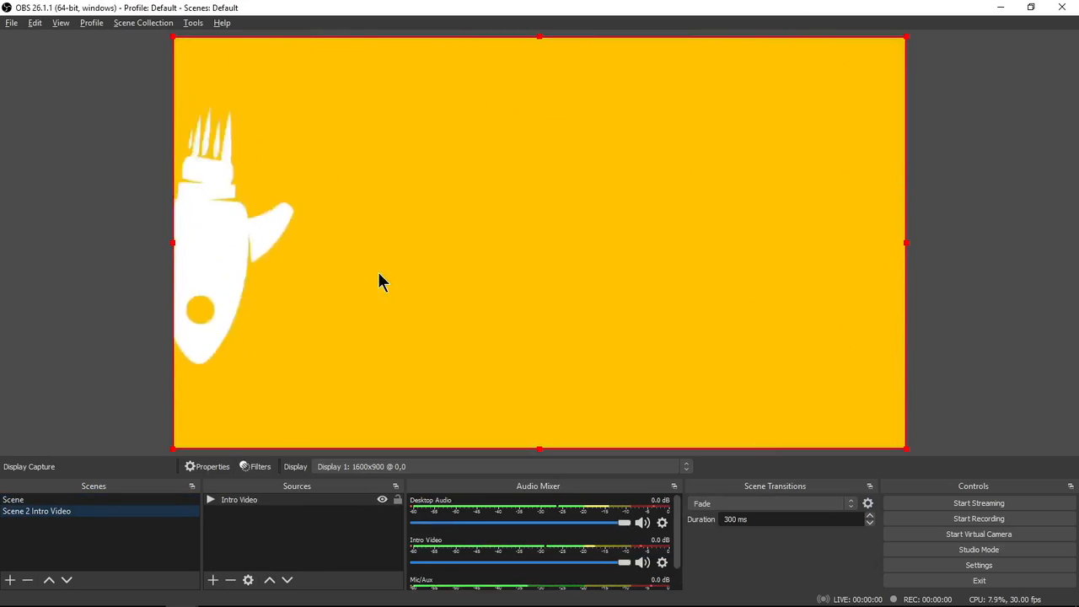
key(alt+1)
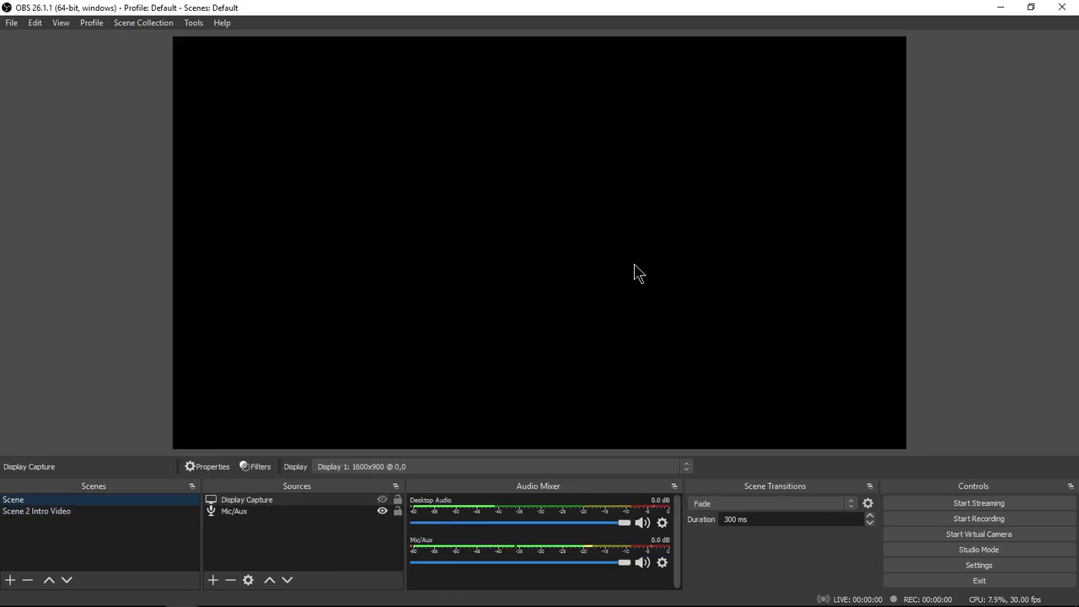